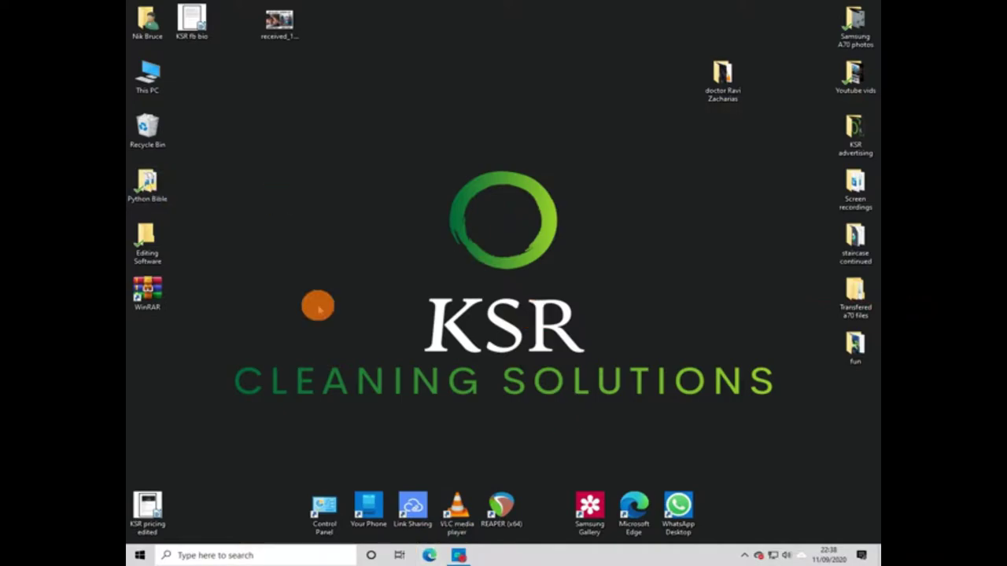
Line up the KSR fb bio shortcut below WinRAR and the top-centre folder below 'fun'
mouse_move(281, 22)
mouse_down()
mouse_move(262, 33)
mouse_move(869, 356)
mouse_move(841, 348)
mouse_up()
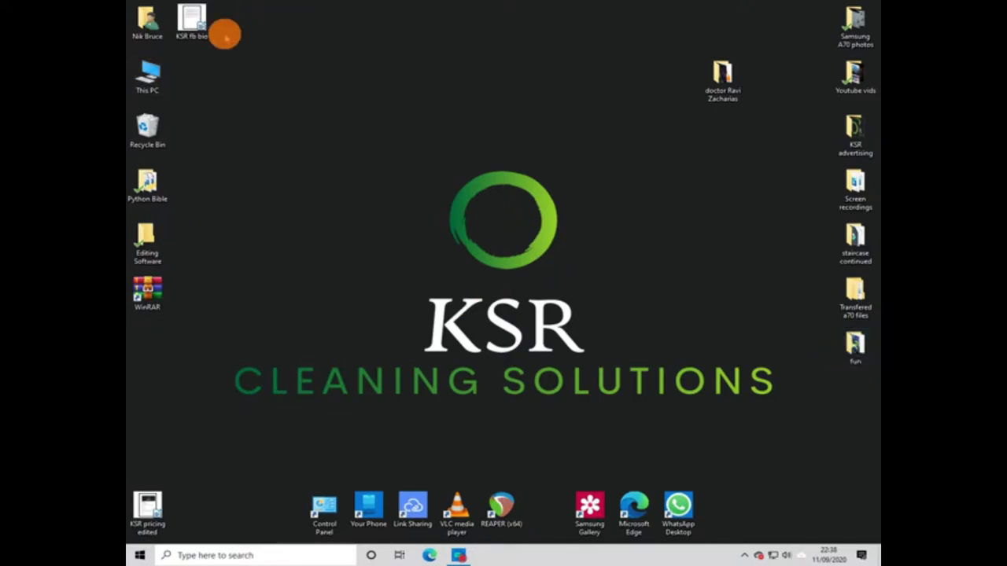
mouse_move(194, 16)
mouse_down()
mouse_move(170, 359)
mouse_move(149, 340)
mouse_up()
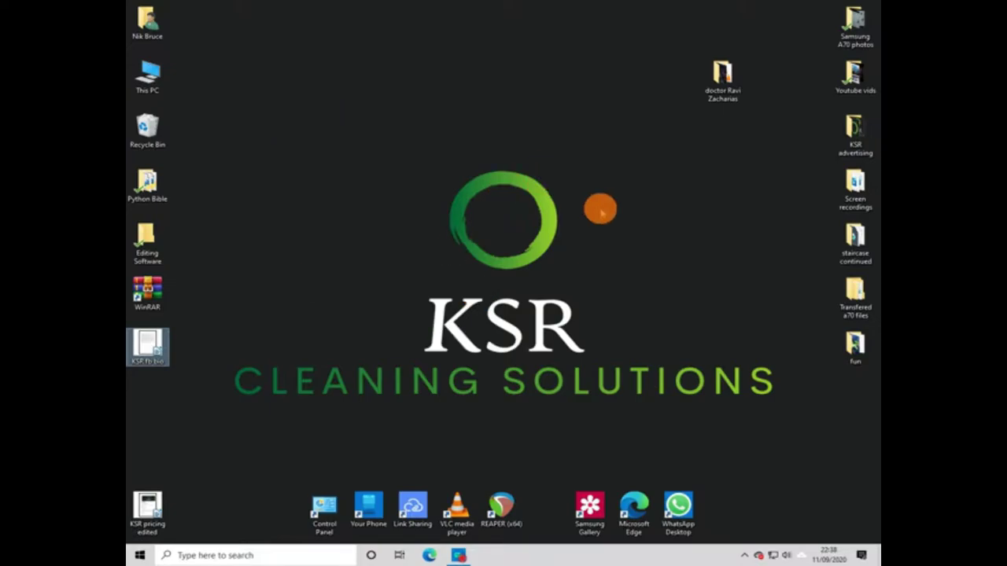
drag(718, 76, 847, 393)
click(297, 76)
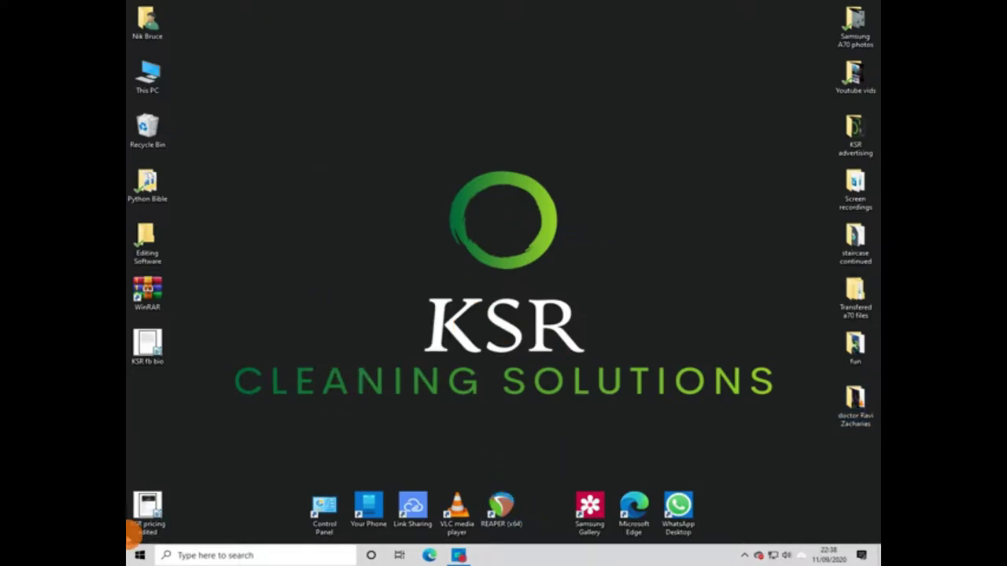
Open Windows Settings and go to Update & Security
click(138, 555)
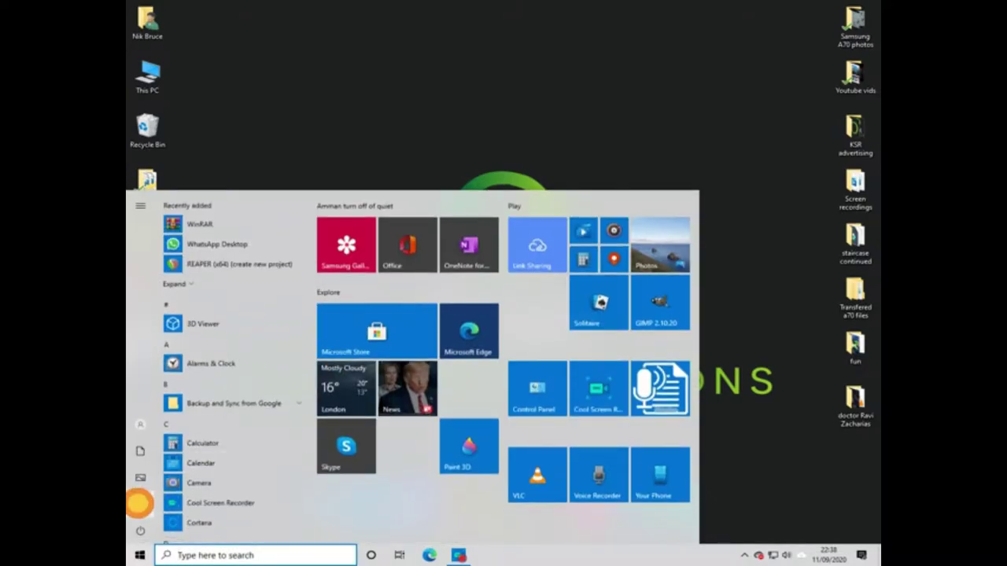
click(139, 498)
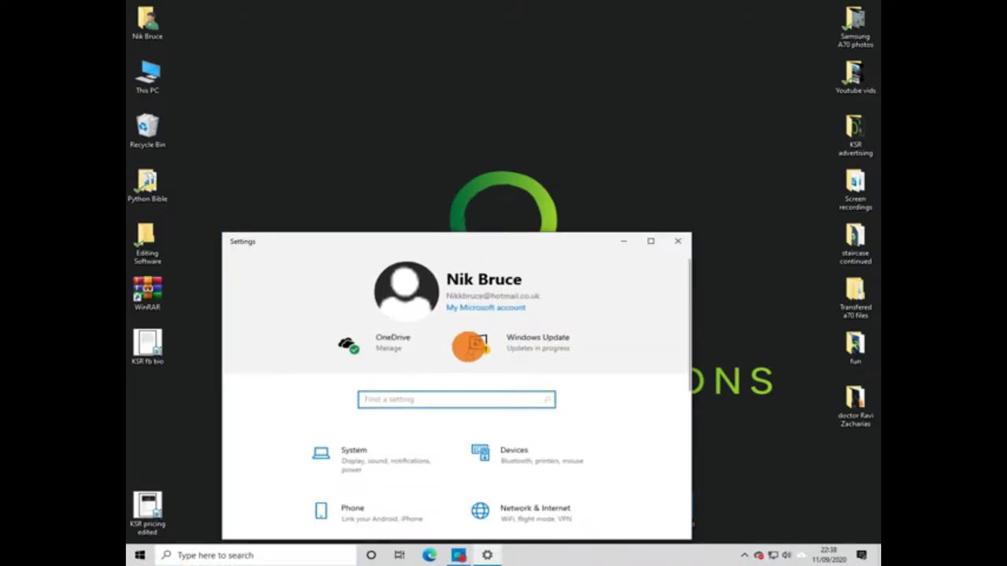
scroll(449, 438, down, 3)
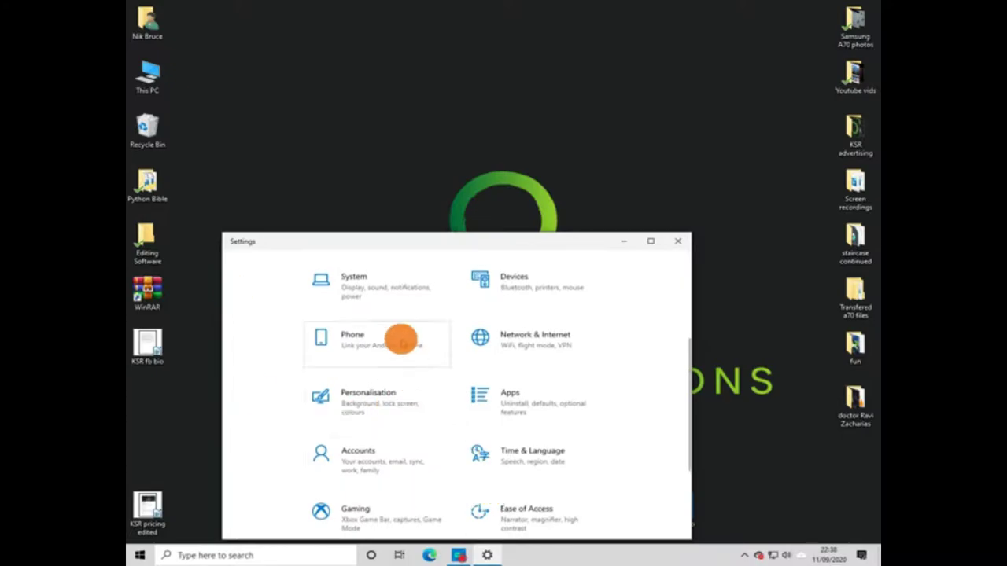
scroll(464, 335, down, 3)
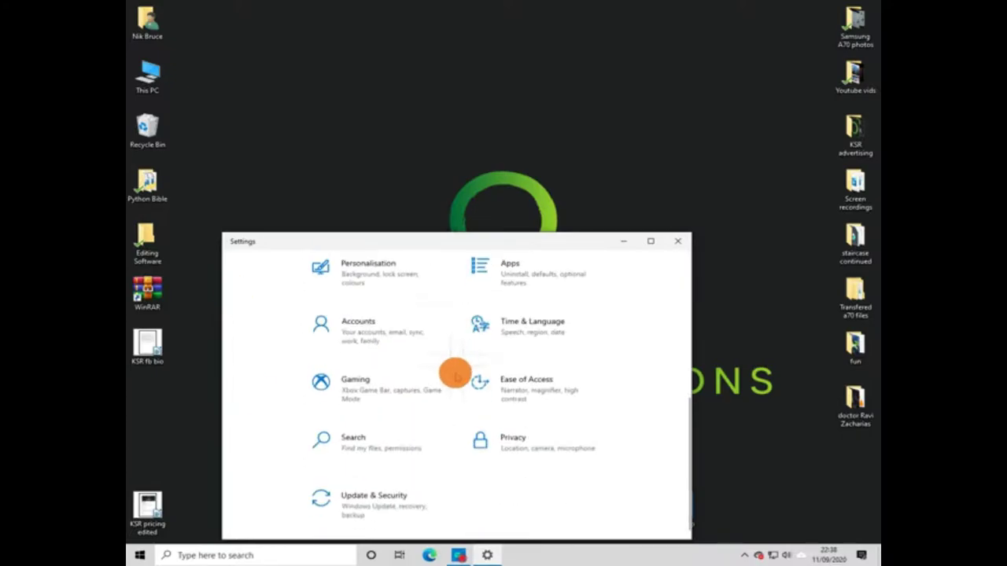
click(420, 498)
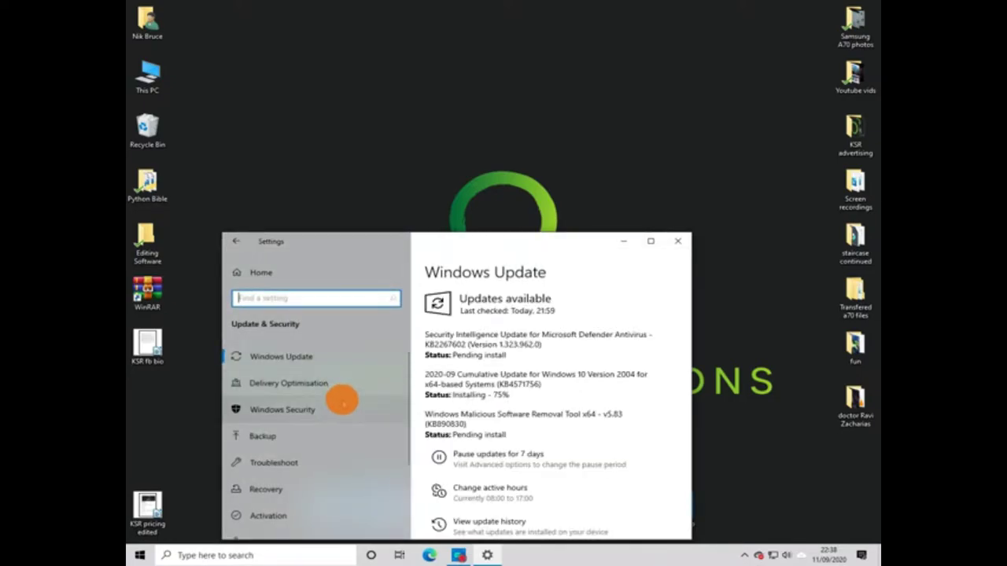
Show the Windows Security page and review its protection areas
scroll(339, 399, down, 1)
scroll(335, 394, down, 1)
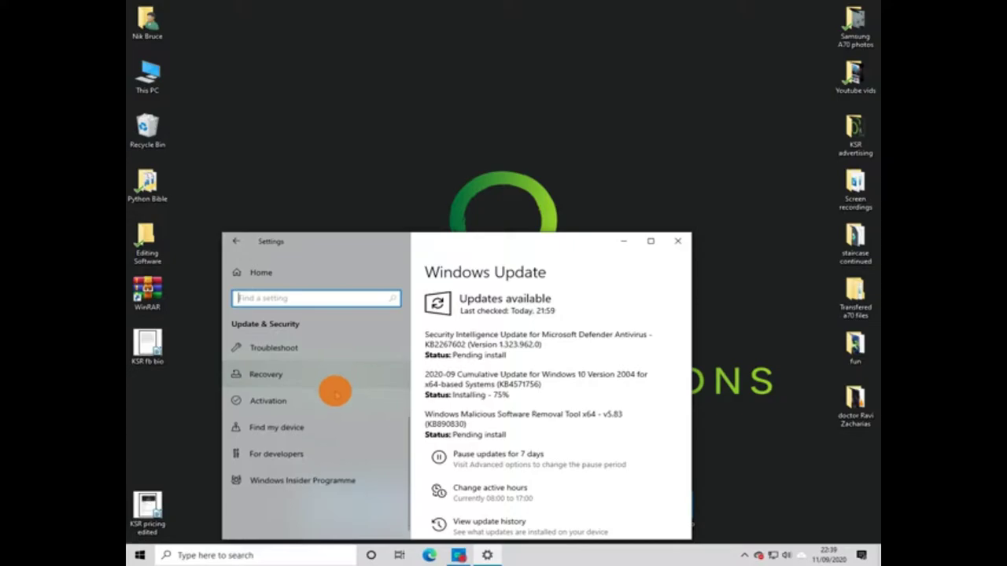
scroll(334, 393, up, 2)
click(333, 383)
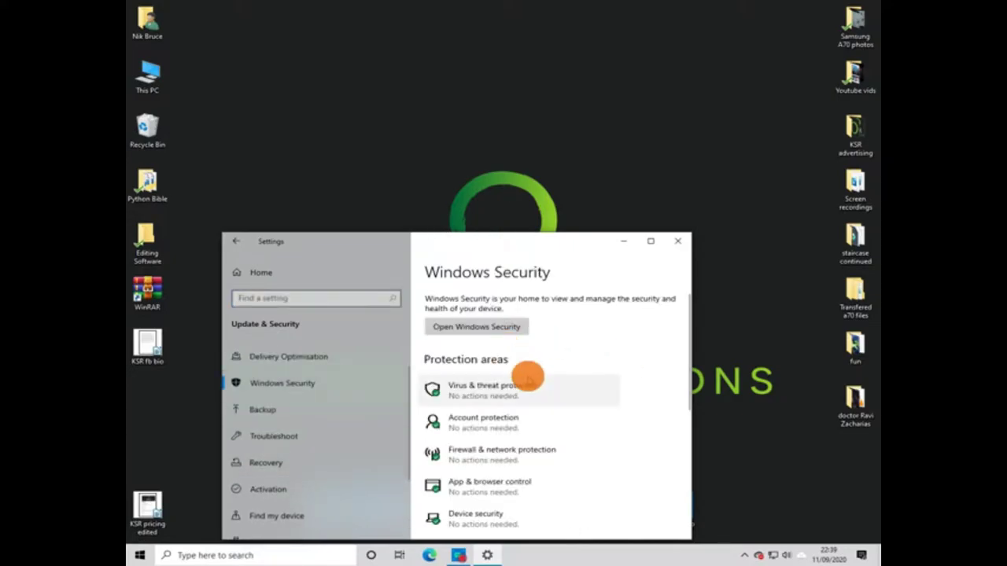
scroll(523, 382, down, 1)
scroll(522, 379, down, 1)
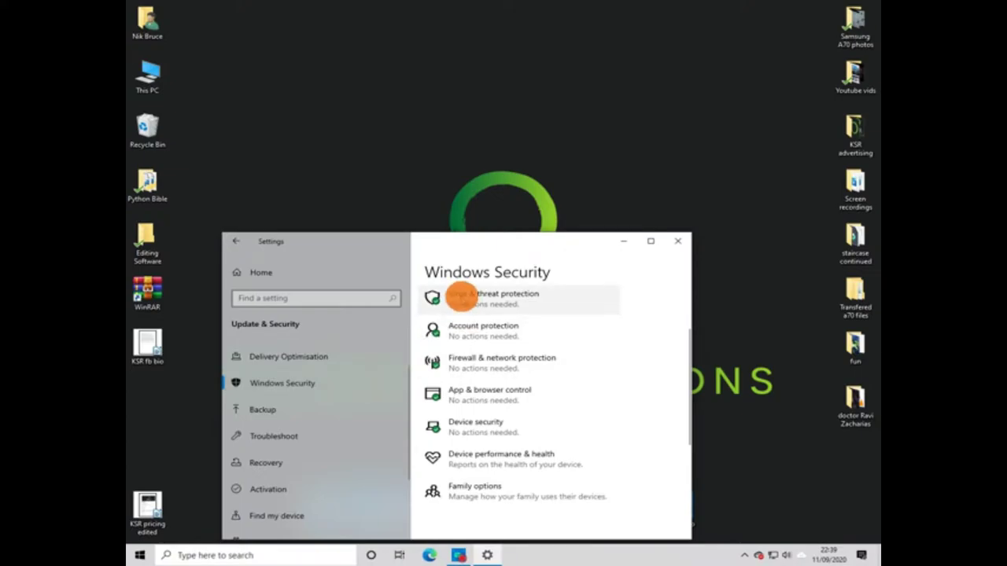
click(462, 298)
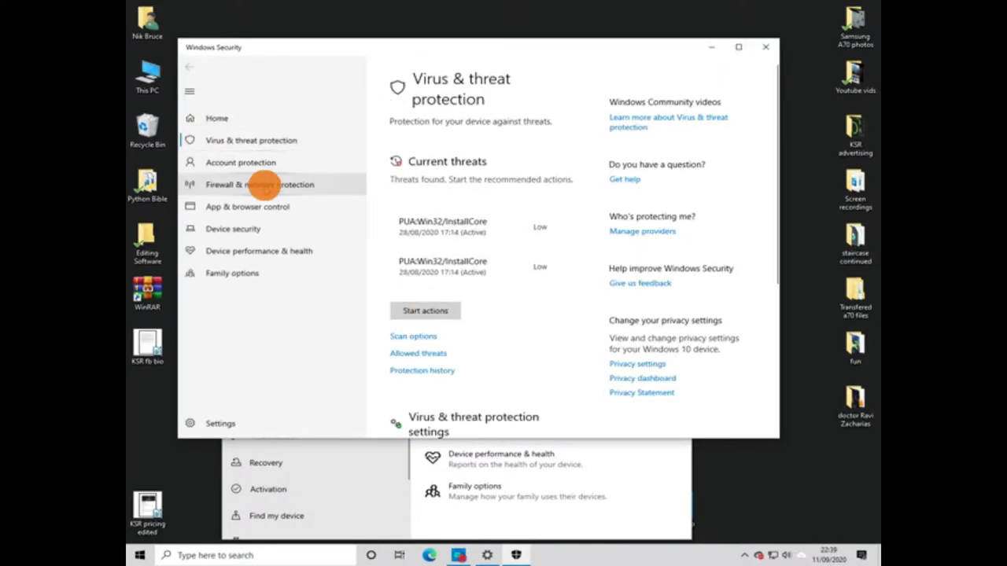
scroll(478, 222, down, 3)
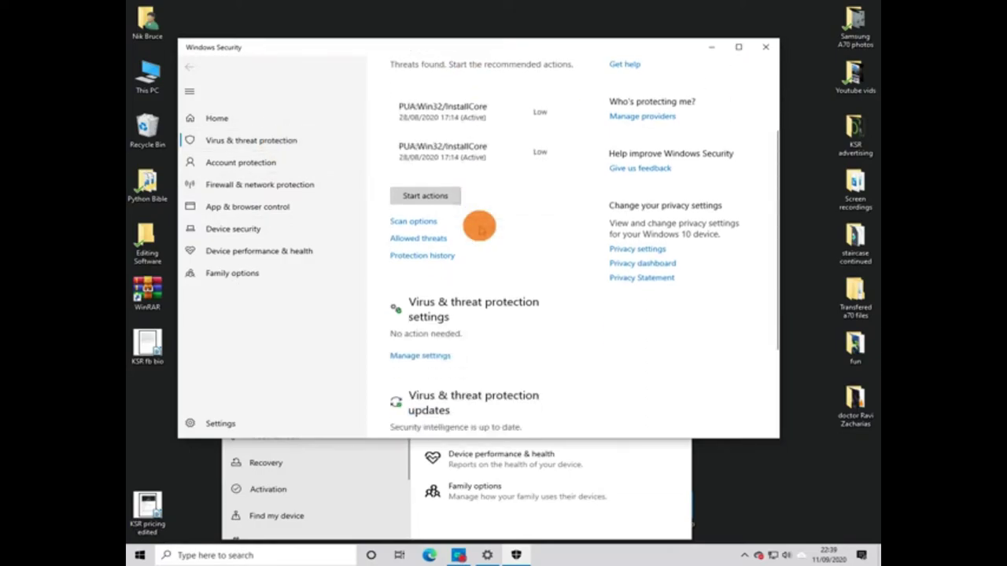
scroll(498, 271, down, 2)
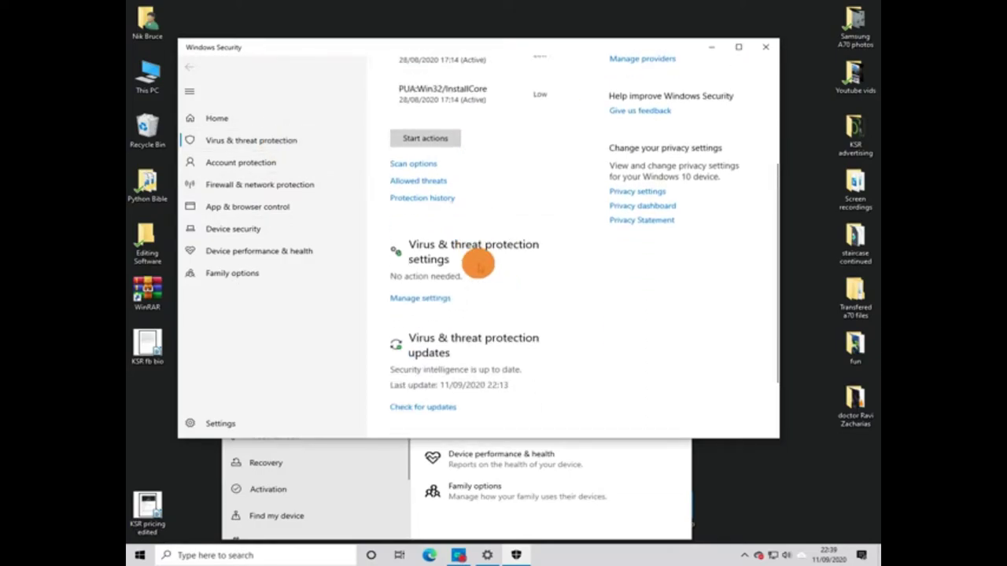
click(431, 299)
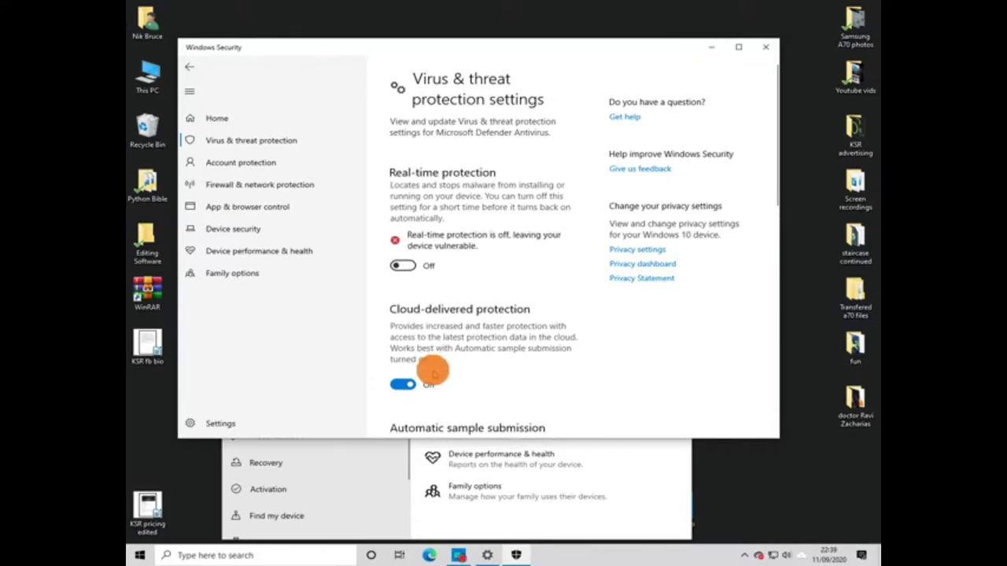
scroll(397, 299, down, 3)
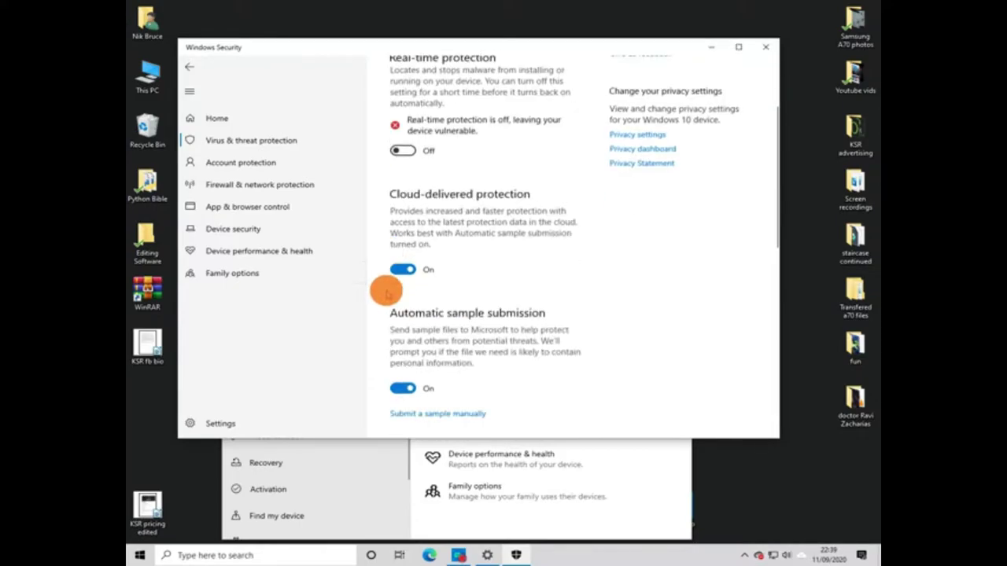
scroll(394, 280, up, 3)
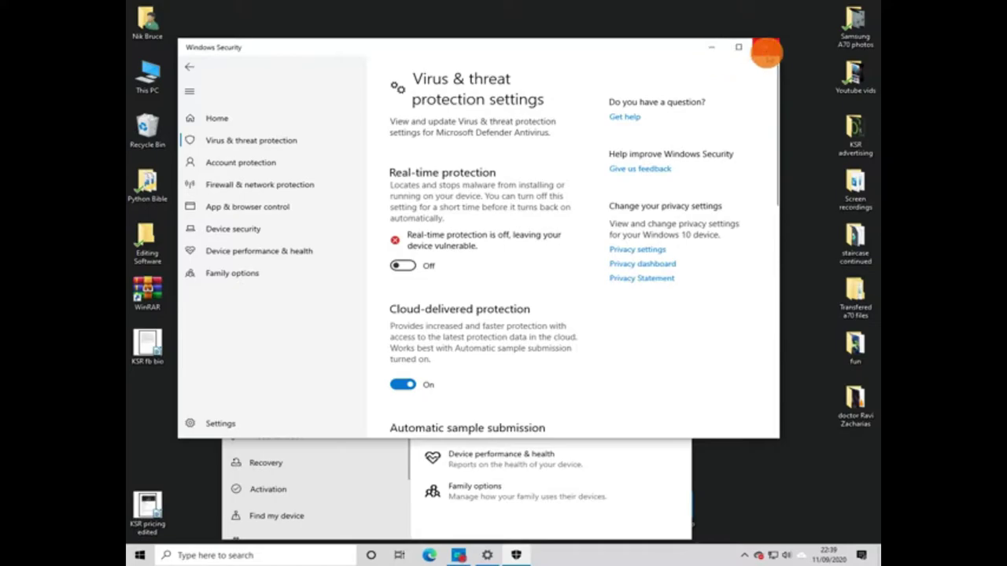
Close Windows Security, then open the rarlab.com WinRAR 5.91 downloads page in Edge
click(766, 49)
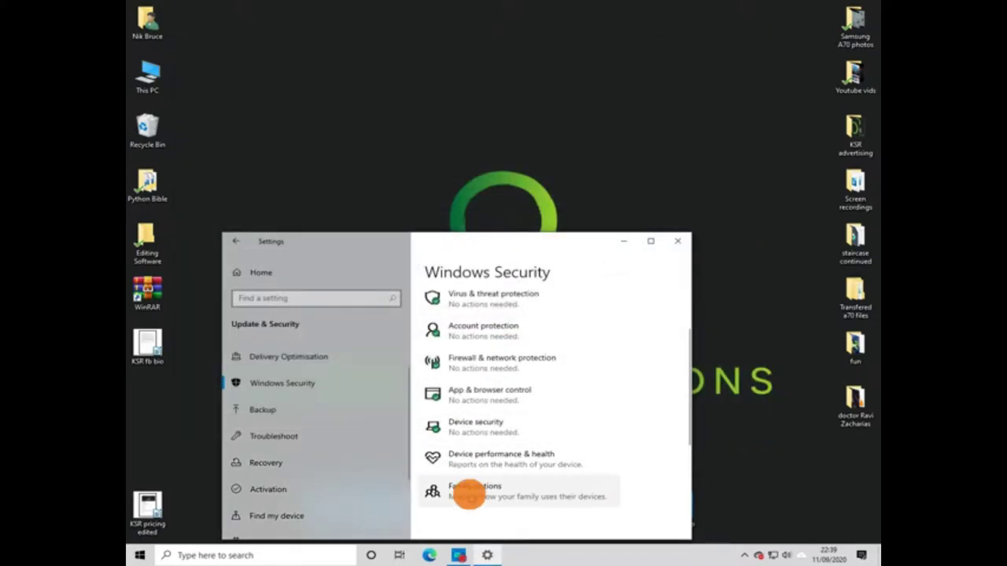
click(429, 555)
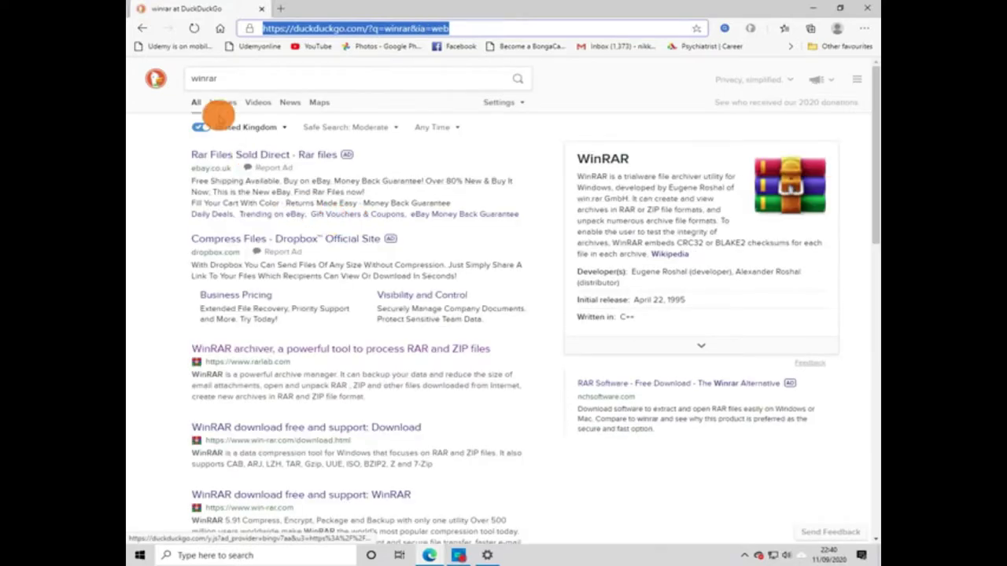
click(236, 349)
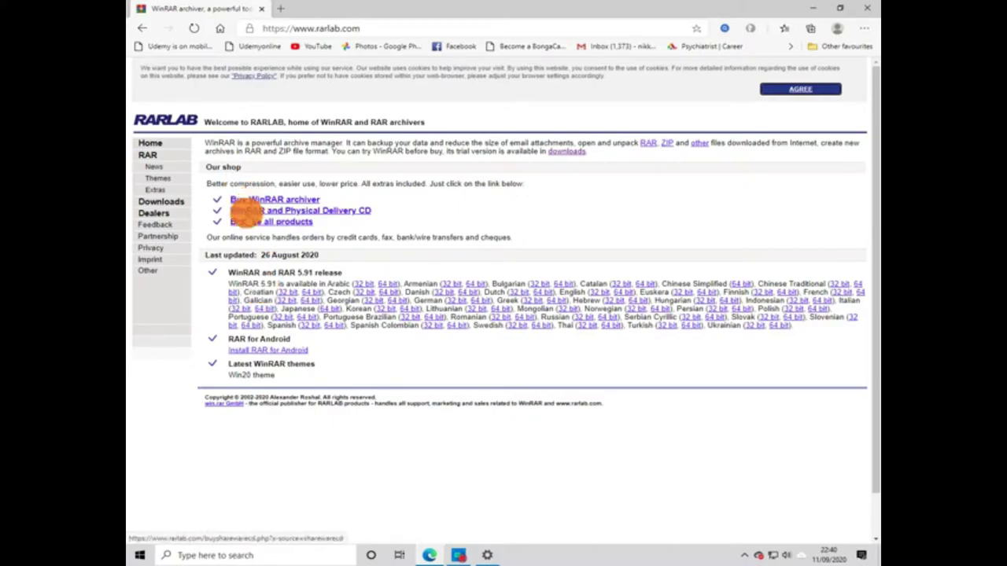
click(166, 201)
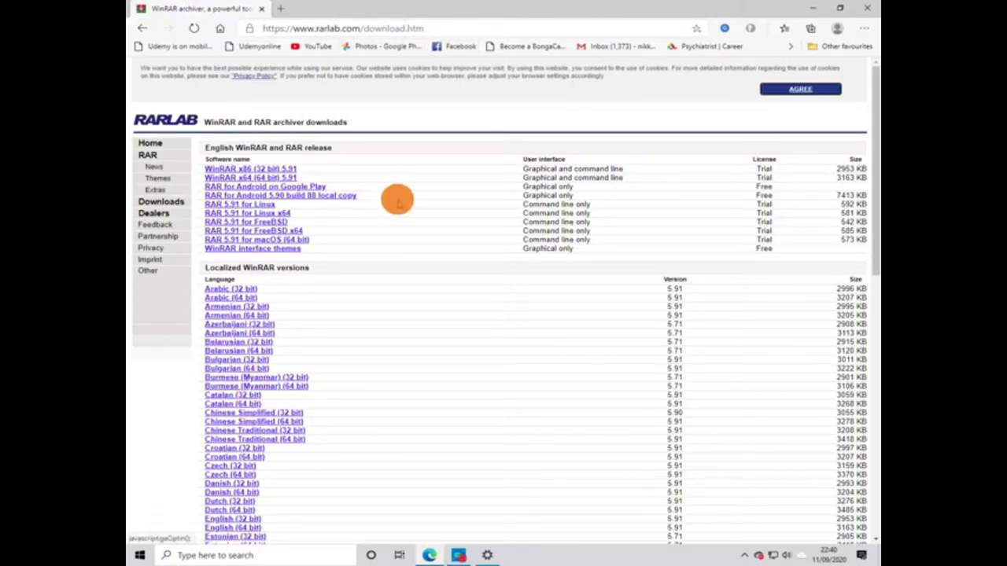
Replace the Edge address with the pasted mega.nz Filmora Files link
click(437, 28)
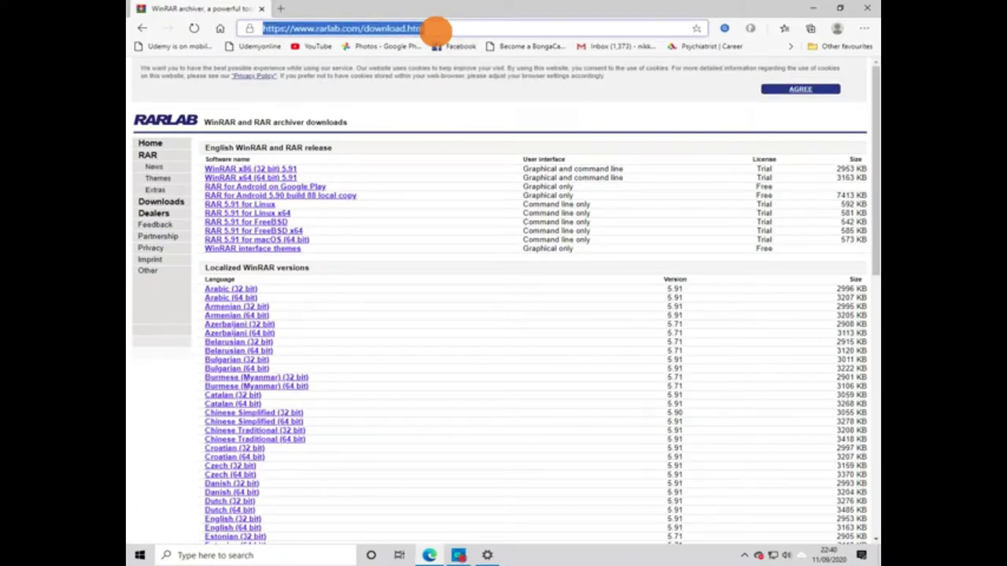
key(BackSpace)
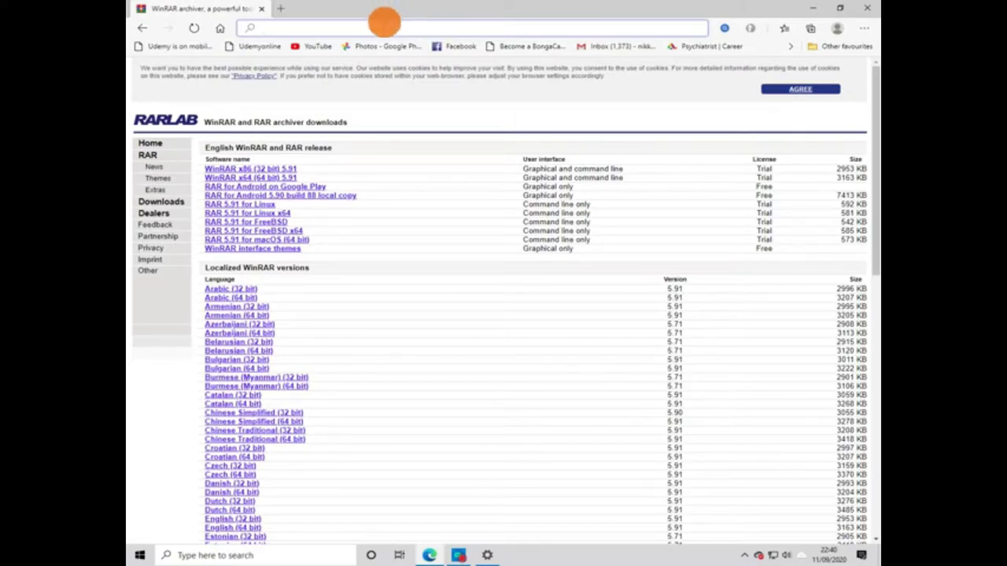
right_click(383, 27)
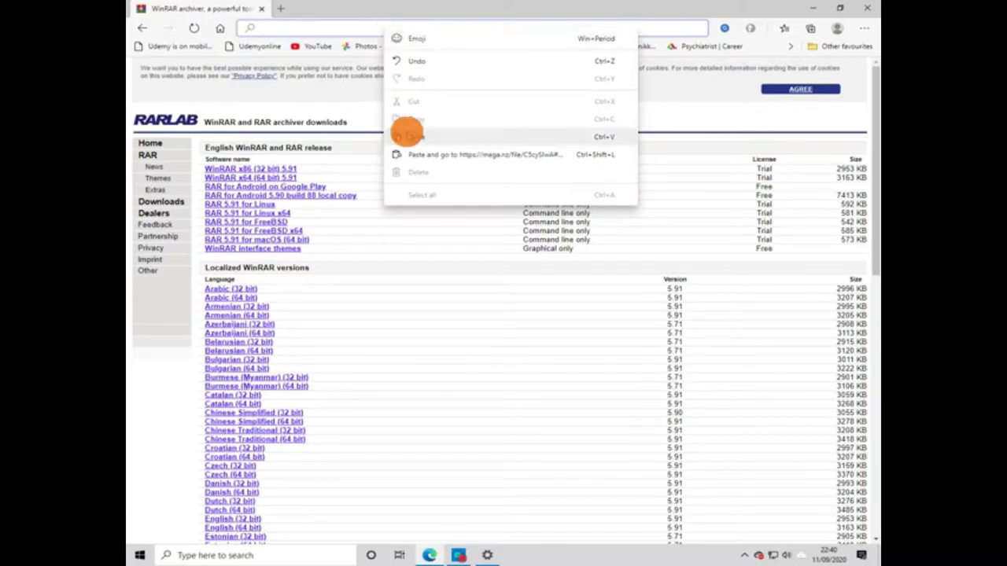
click(408, 137)
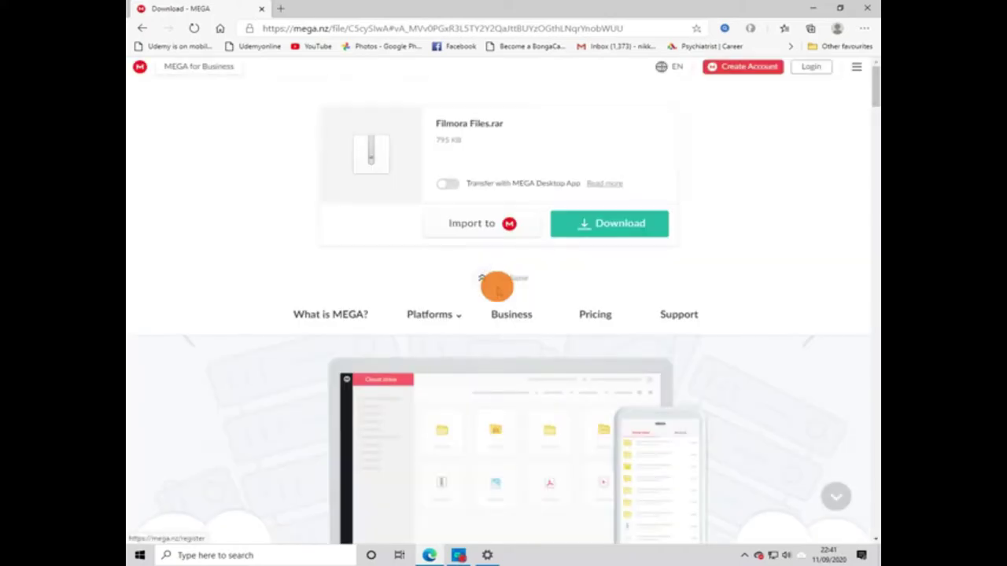
Download Filmora Files.rar despite the risk warning and open it
click(575, 214)
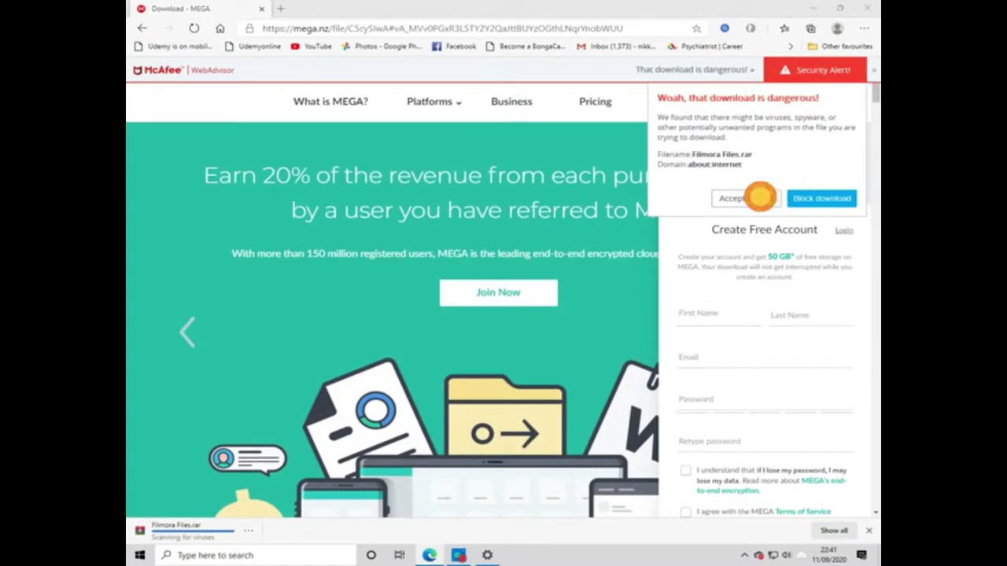
click(755, 198)
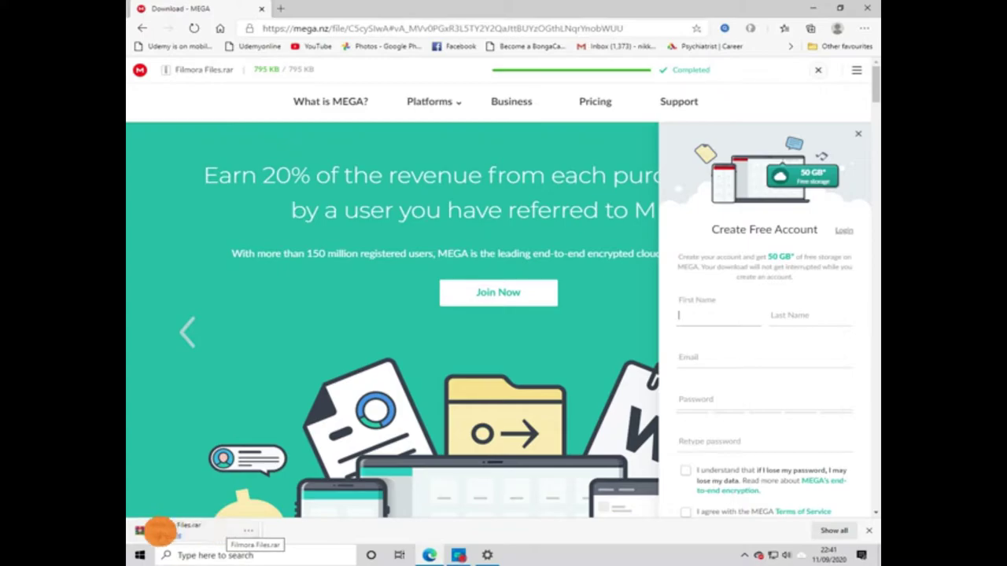
click(160, 533)
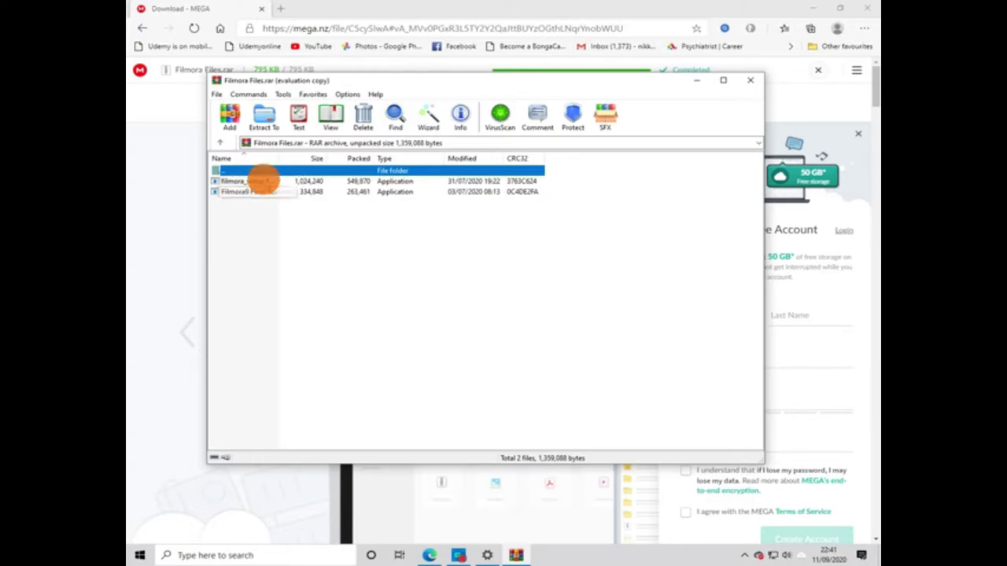
Run filmora_setup from the Filmora Files archive to bring up the Filmora 9 installer
click(264, 180)
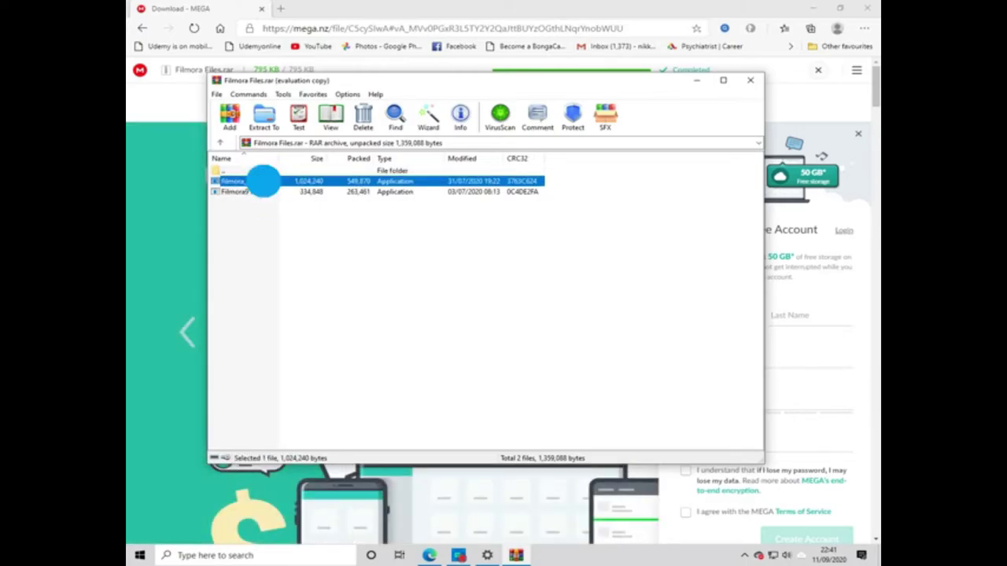
right_click(264, 181)
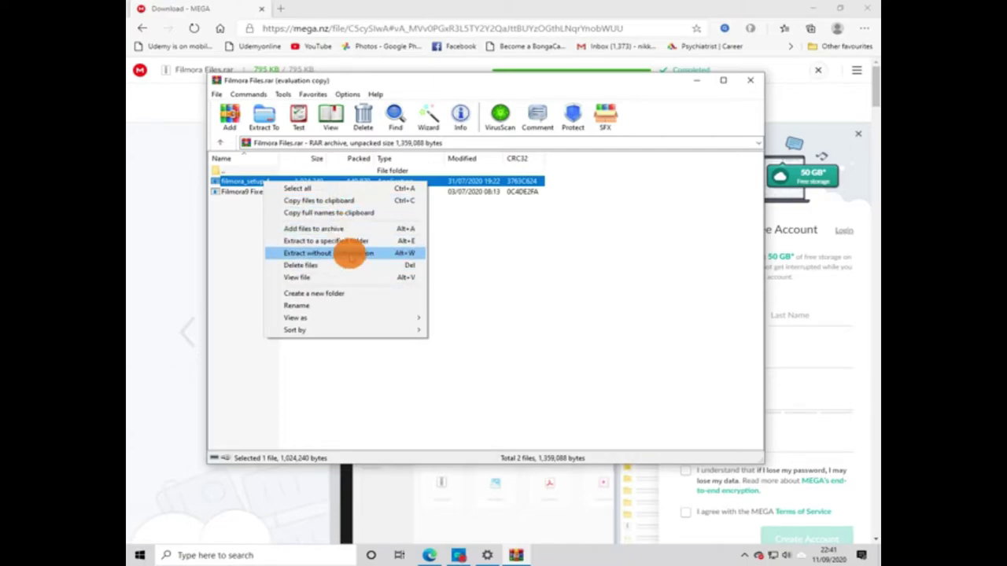
click(349, 253)
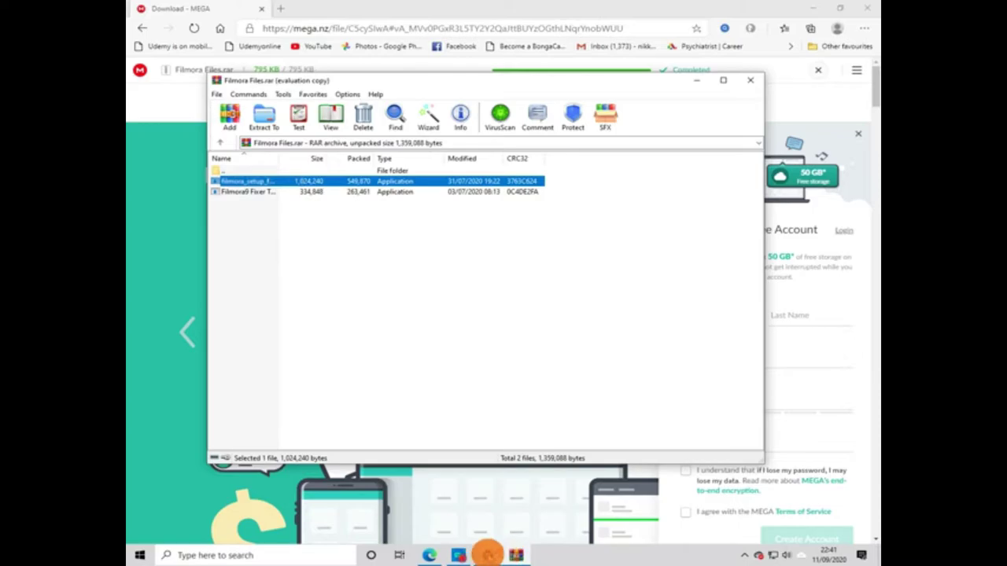
click(487, 554)
right_click(484, 554)
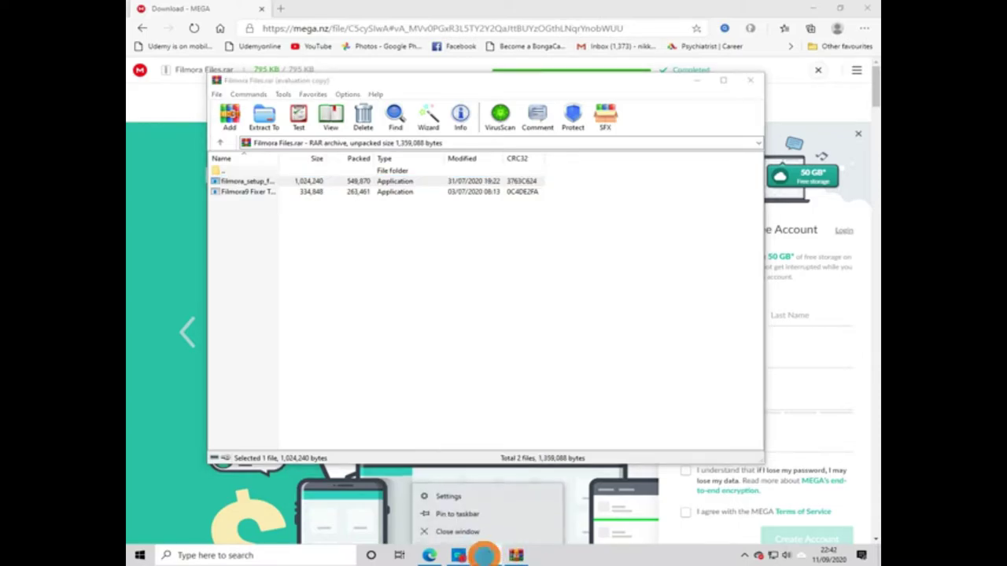
click(456, 537)
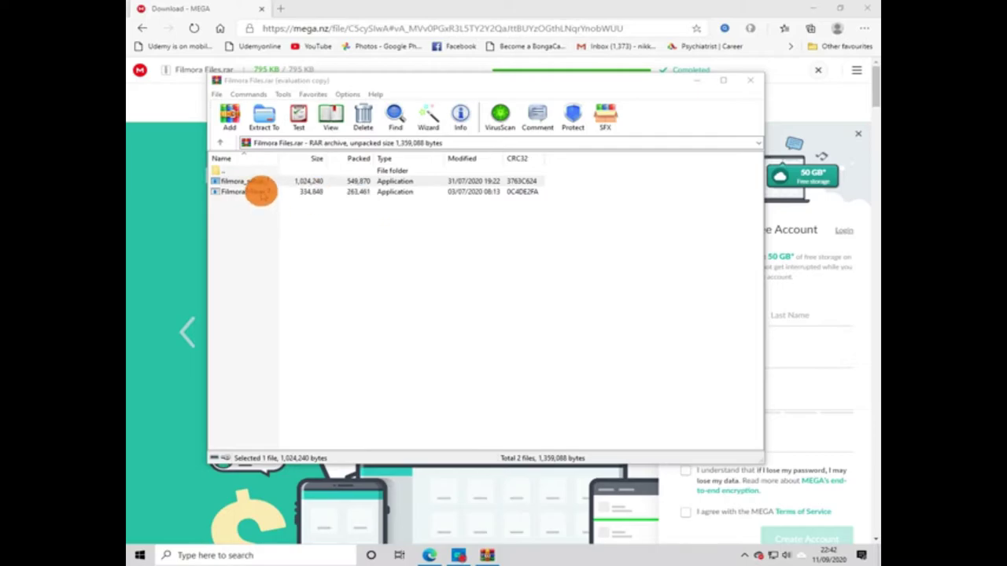
click(259, 181)
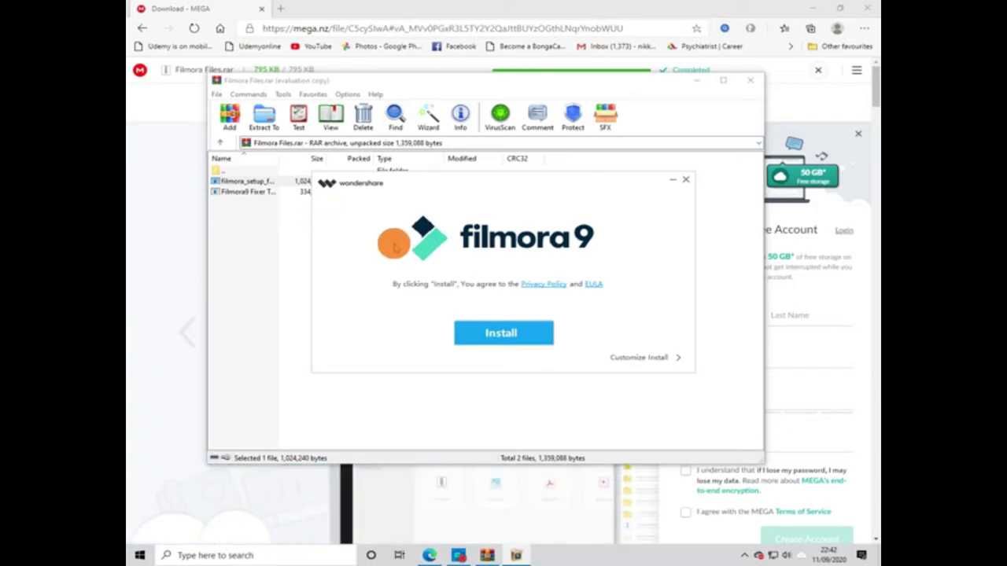
Close WinRAR and the installer and minimize Edge to reveal the desktop
drag(613, 183, 718, 353)
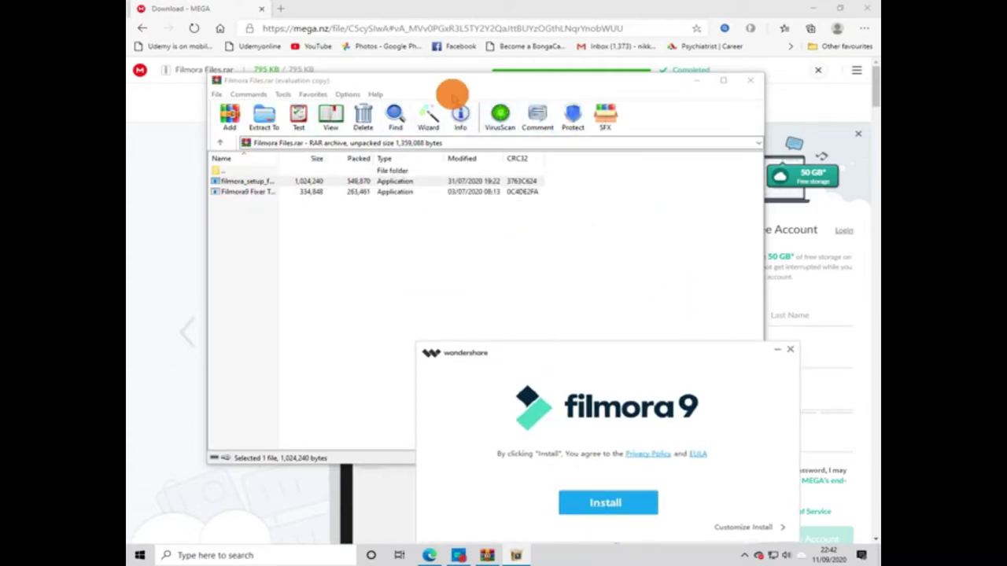
click(739, 82)
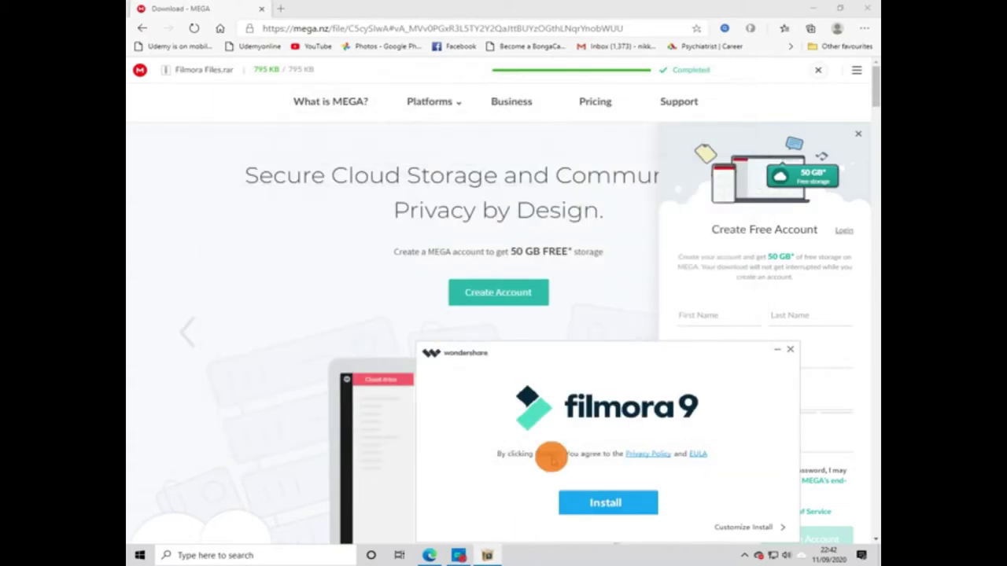
click(792, 349)
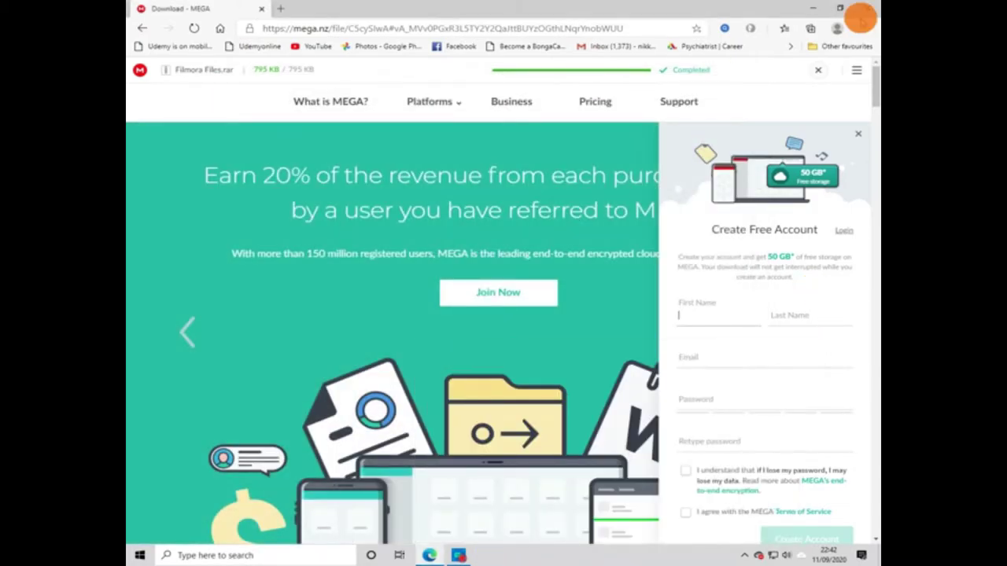
click(815, 8)
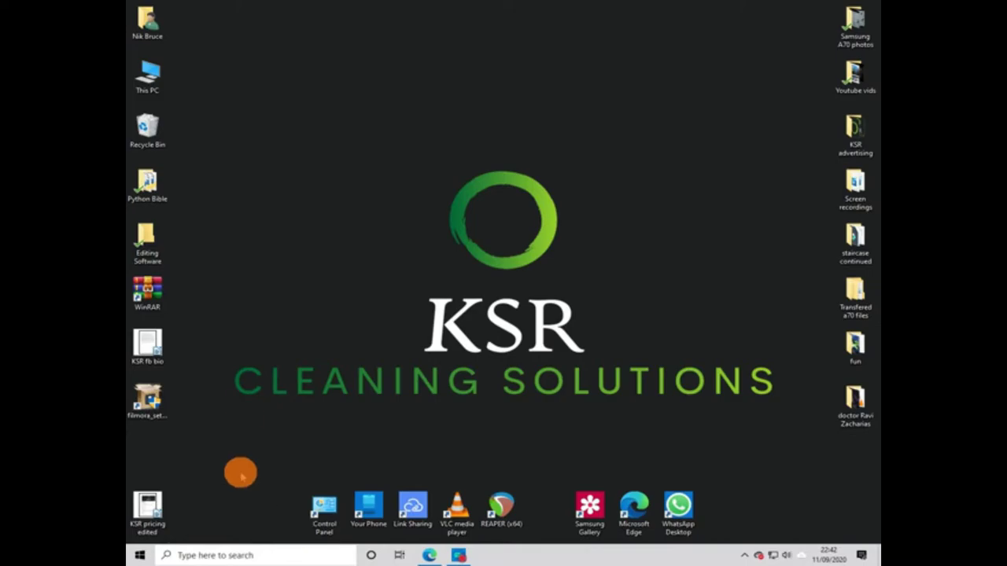
Reopen Filmora Files.rar from Downloads in WinRAR
double_click(139, 70)
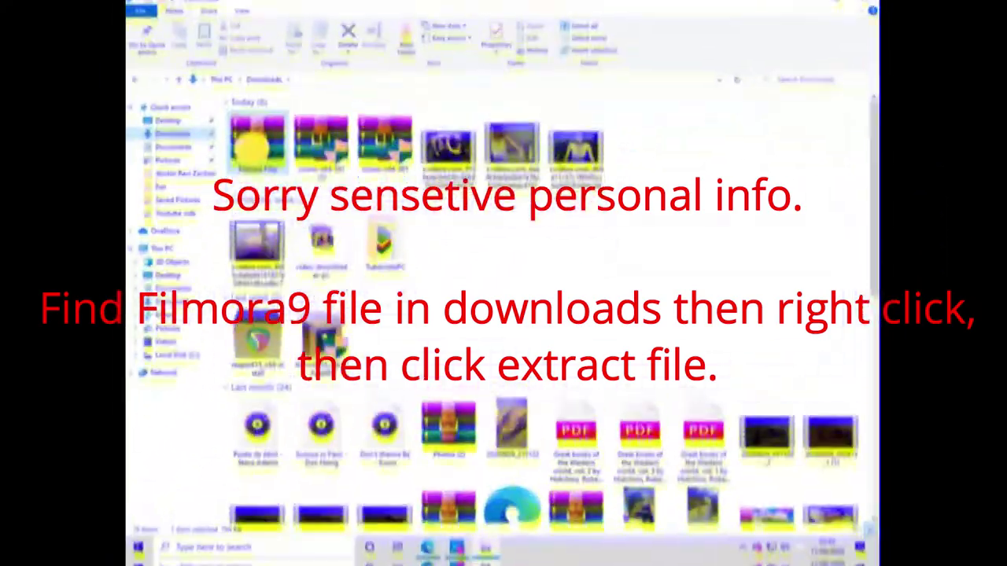
double_click(250, 164)
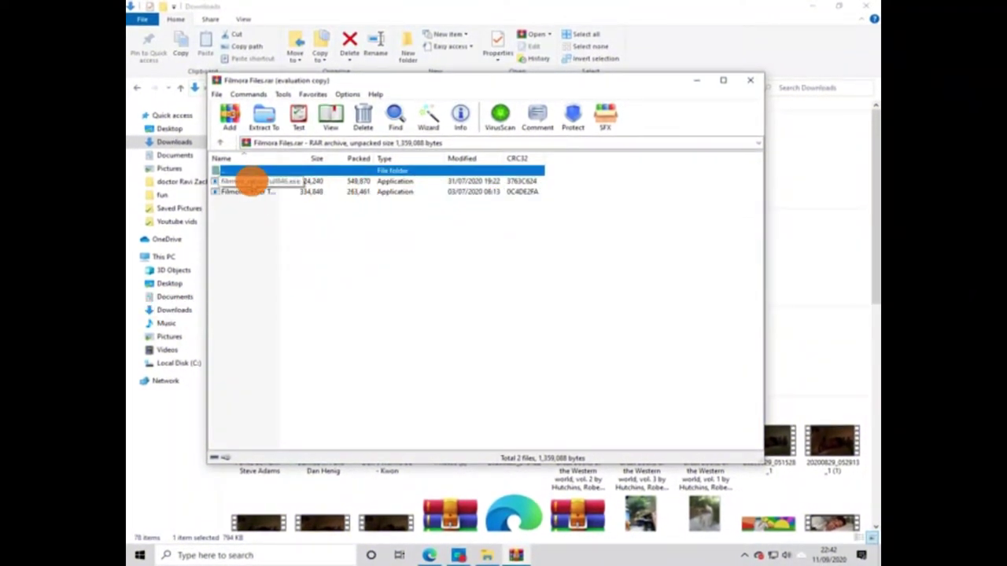
click(256, 180)
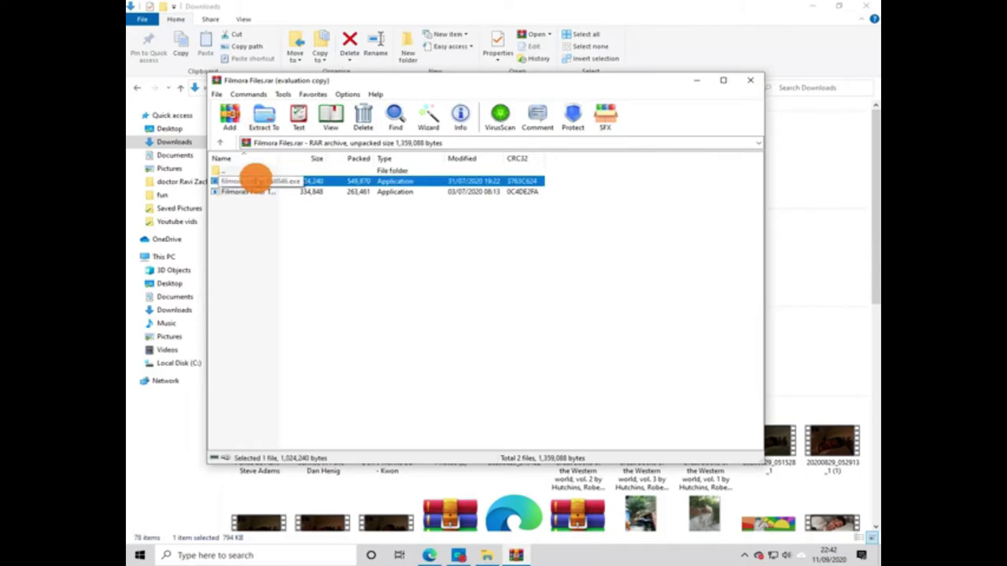
right_click(258, 180)
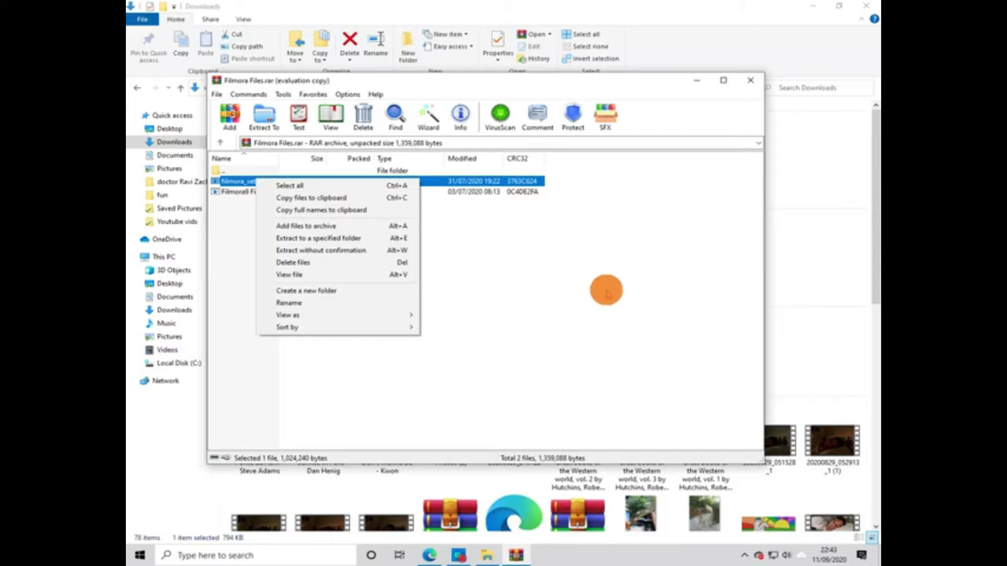
click(585, 274)
Extract both archive files into Downloads, replacing the existing setup file
drag(330, 206, 268, 182)
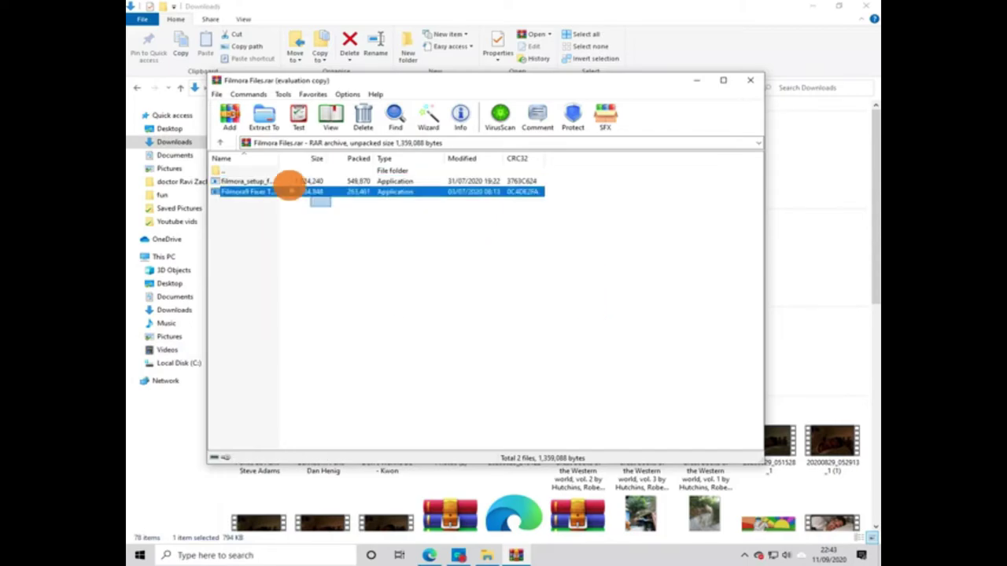
right_click(268, 182)
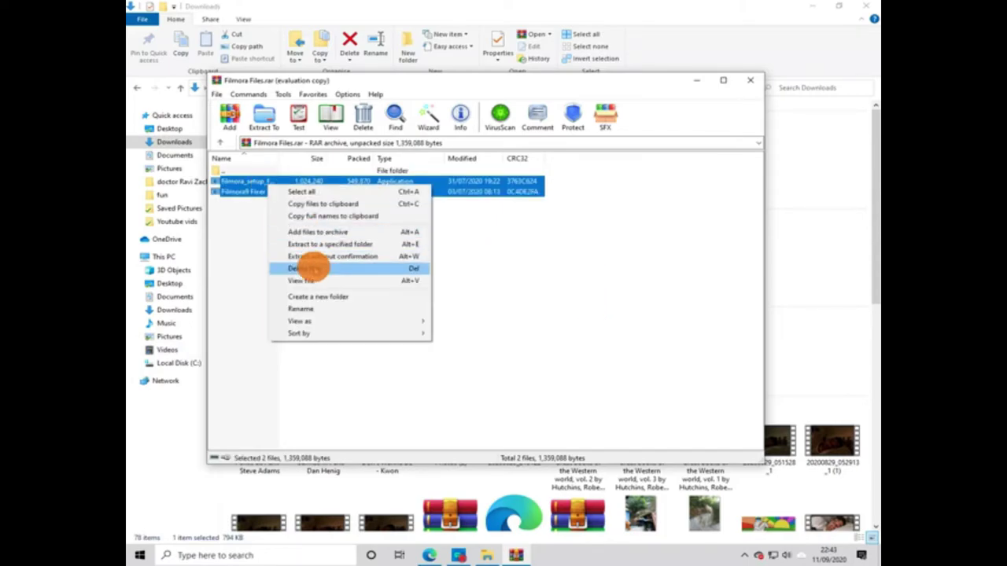
click(314, 259)
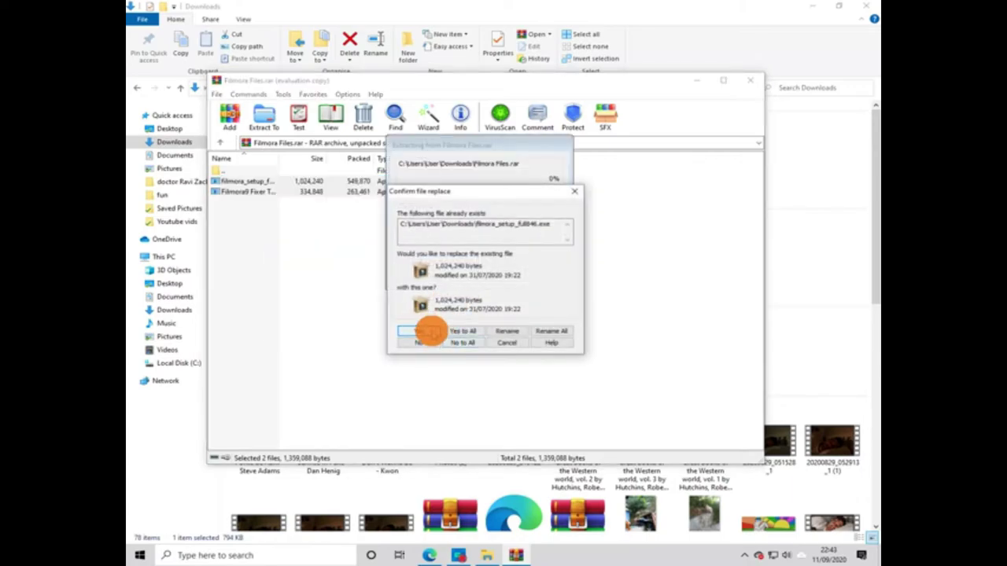
click(449, 333)
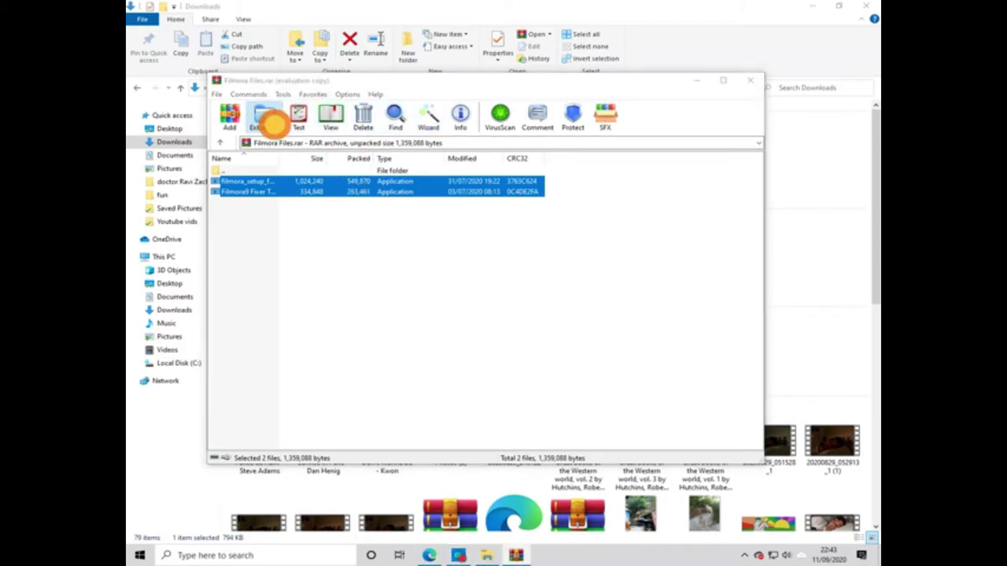
Extract both Filmora files to the Desktop, then select filmora_setup
click(266, 118)
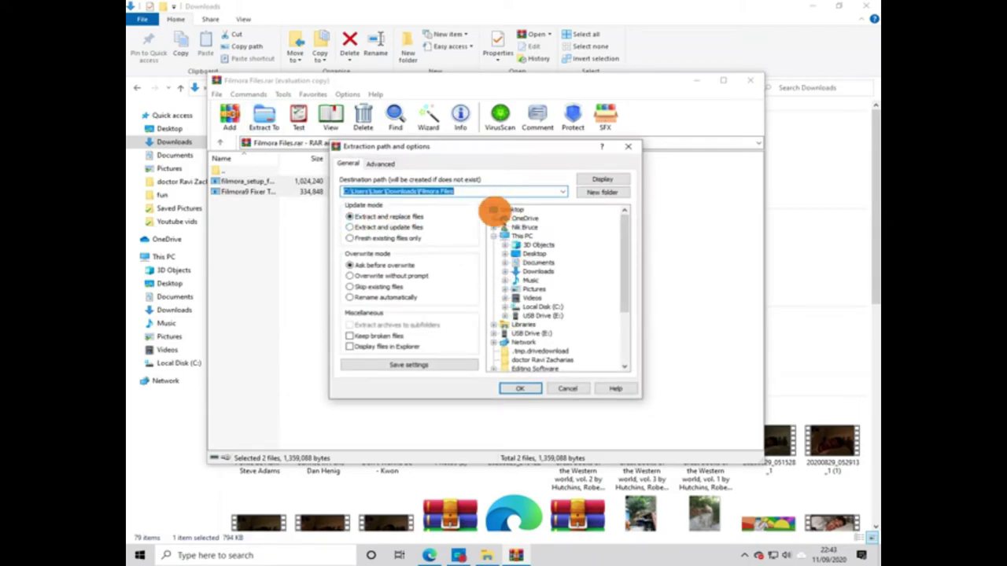
click(496, 209)
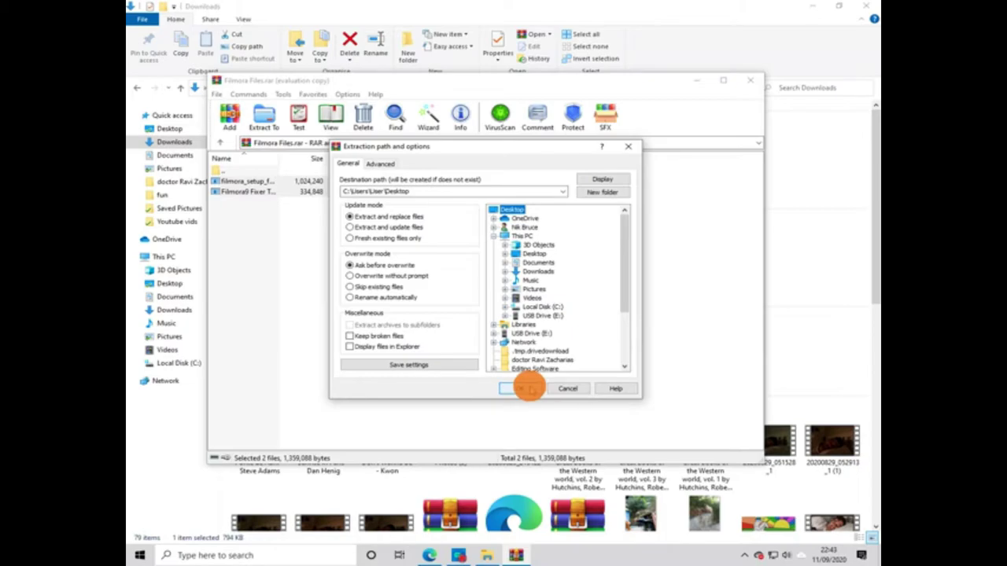
click(525, 388)
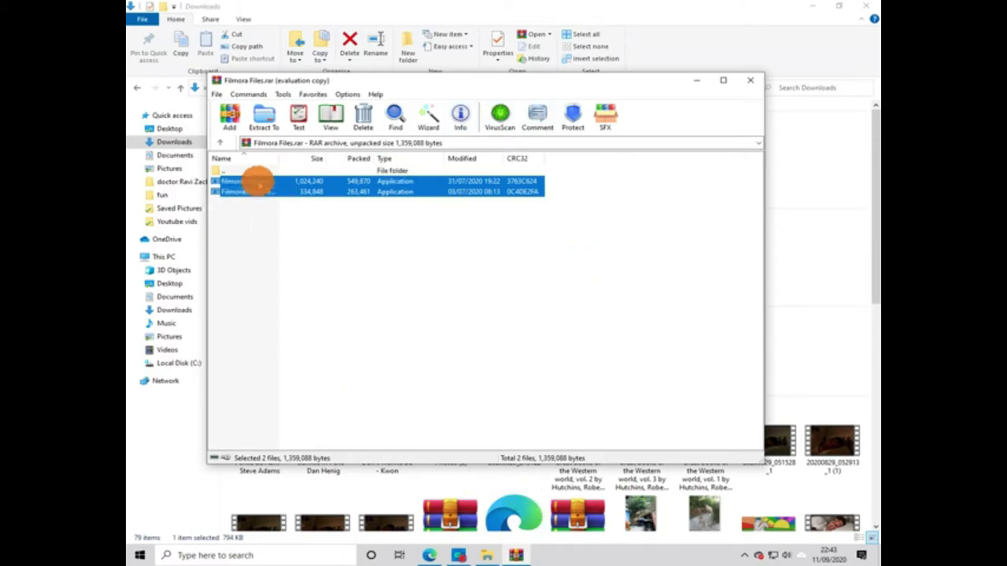
click(252, 182)
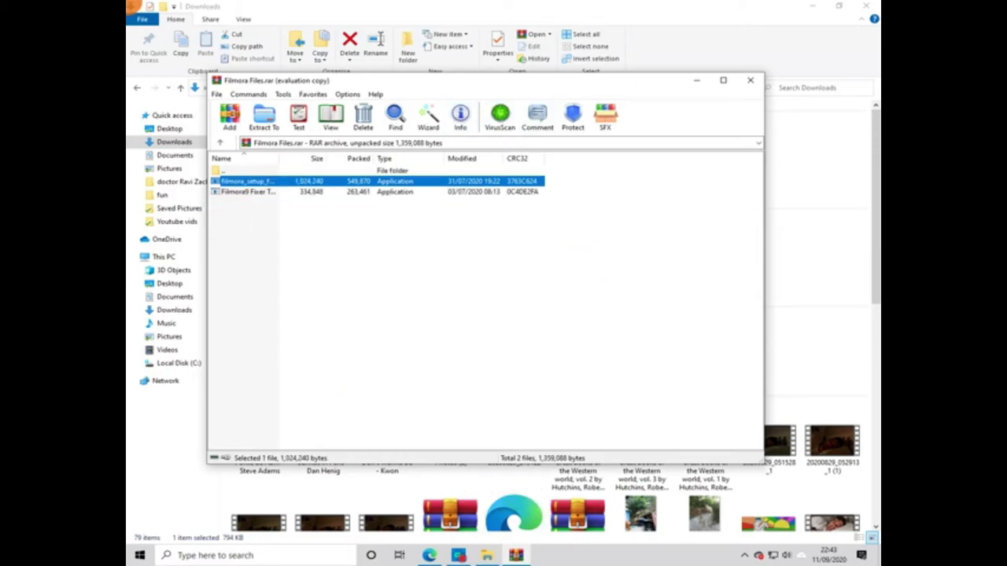
Start the Filmora 9 install and accept installing over the existing copy
click(491, 334)
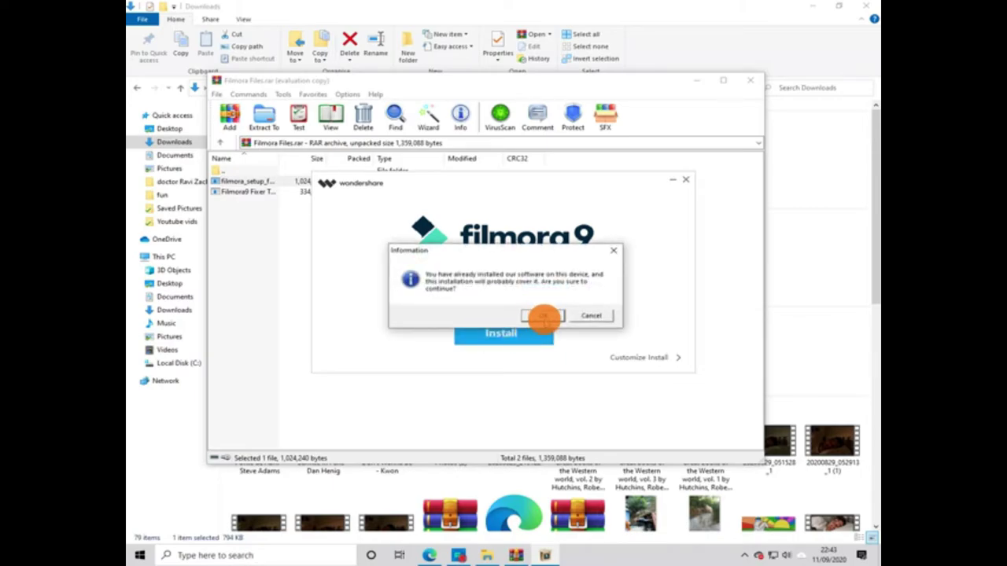
click(542, 316)
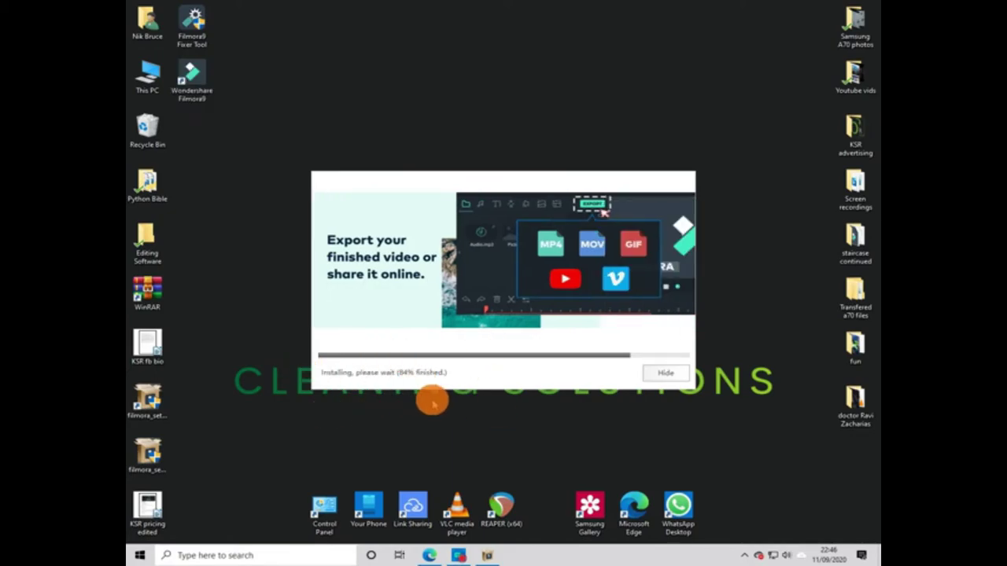
Launch Filmora 9 from the desktop shortcut and the installer's Start Now button
double_click(188, 77)
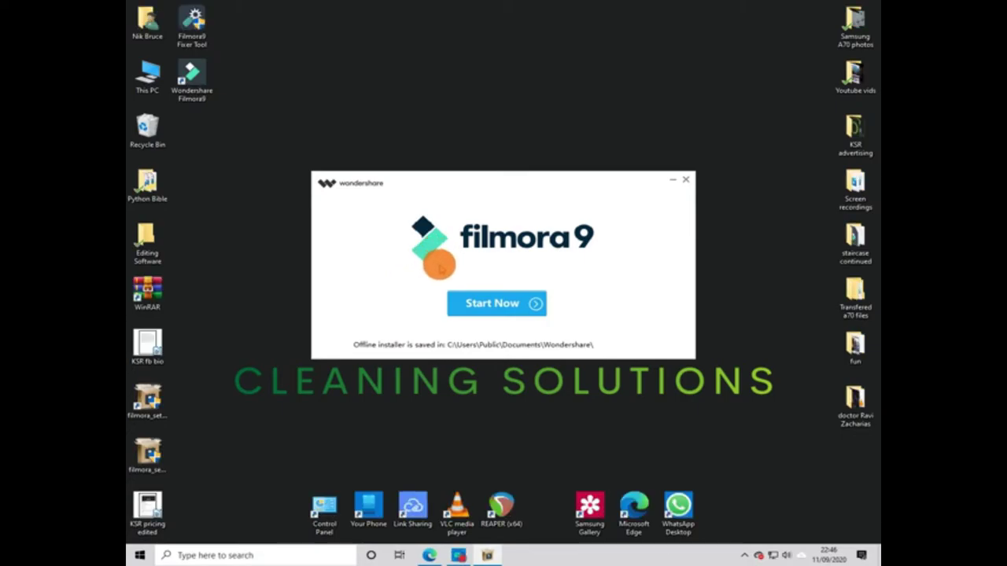
click(474, 306)
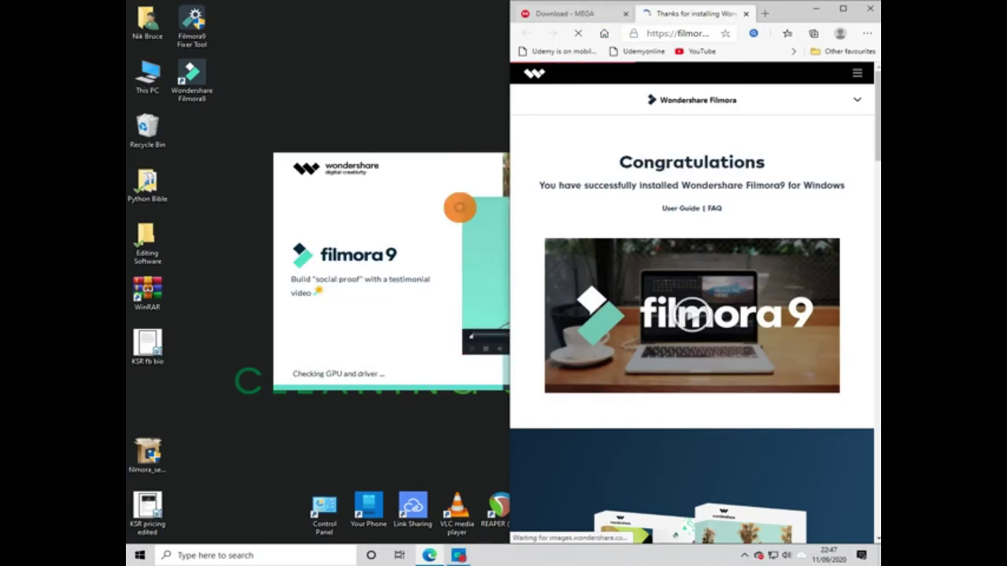
Close the Edge window showing the Filmora installation congratulations page
click(869, 9)
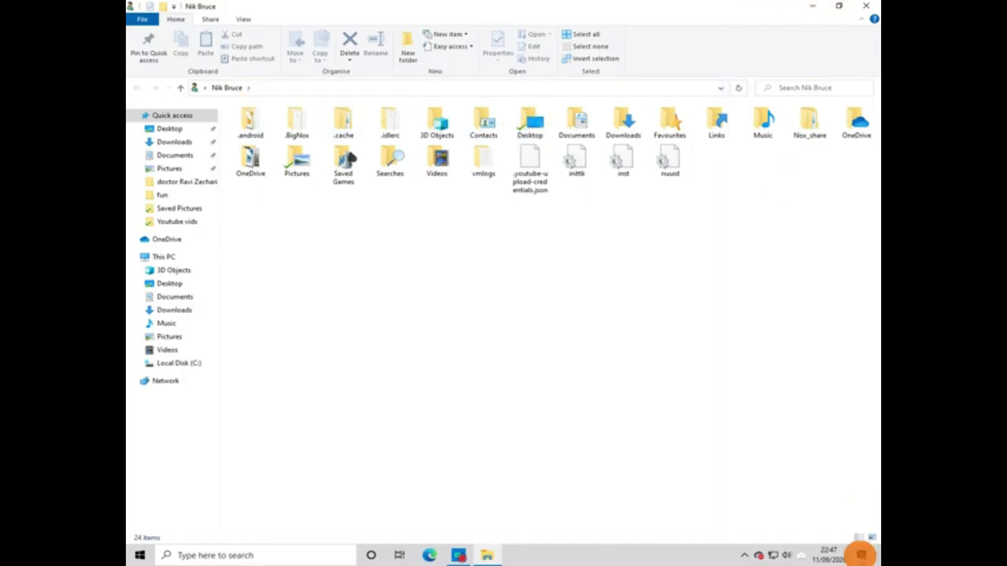
Open Filmora Files.rar from Downloads in WinRAR, then minimize File Explorer
click(860, 538)
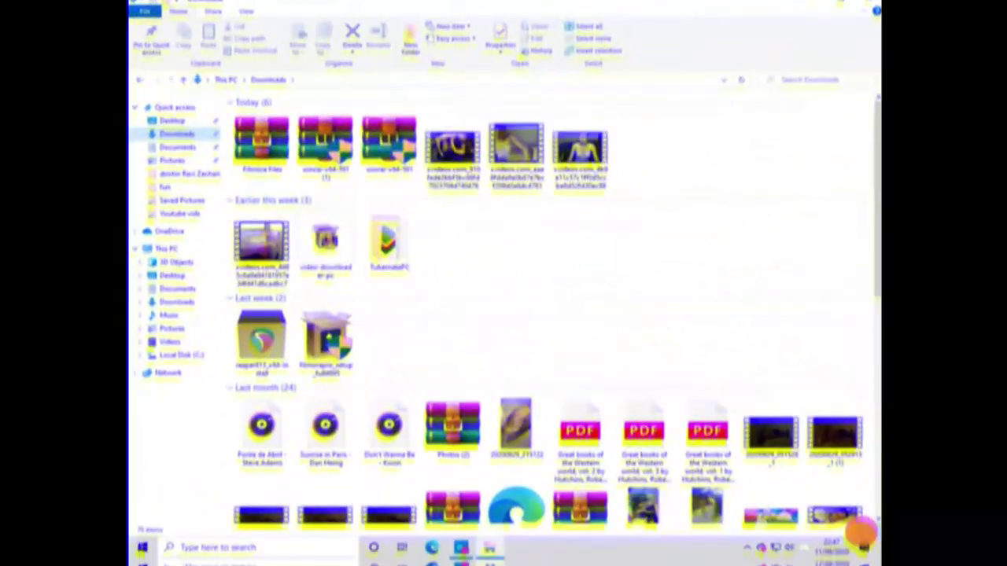
click(858, 538)
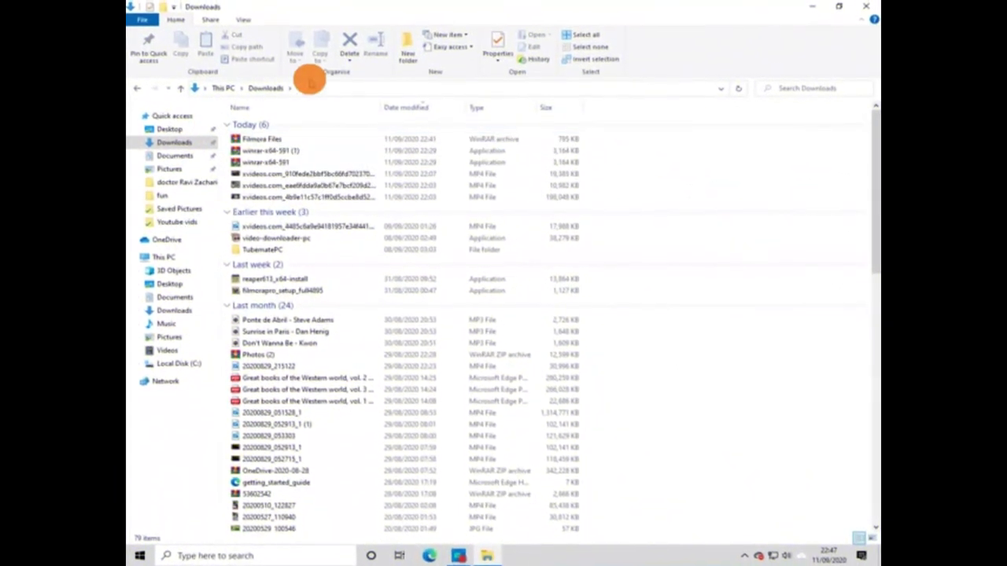
click(259, 139)
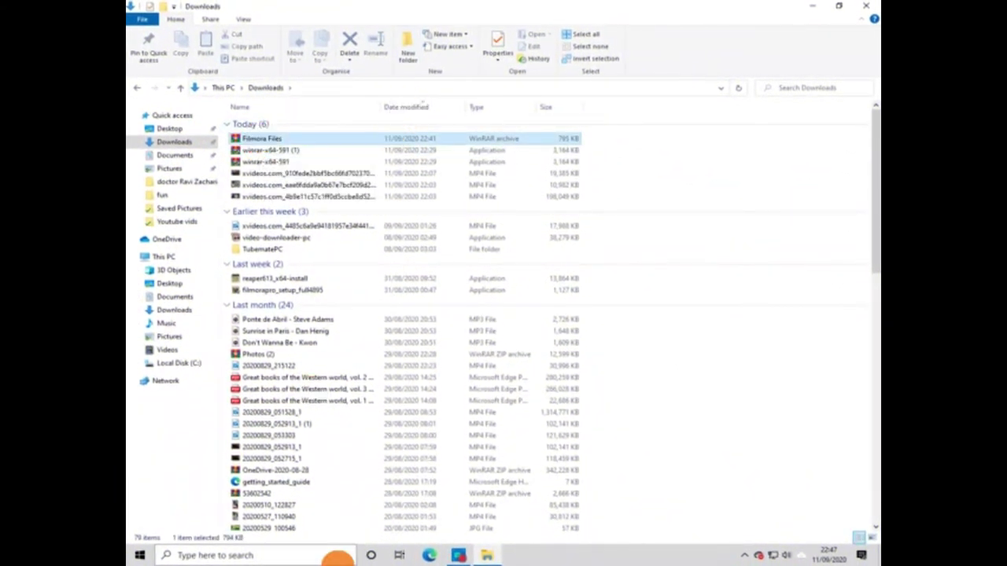
key(Return)
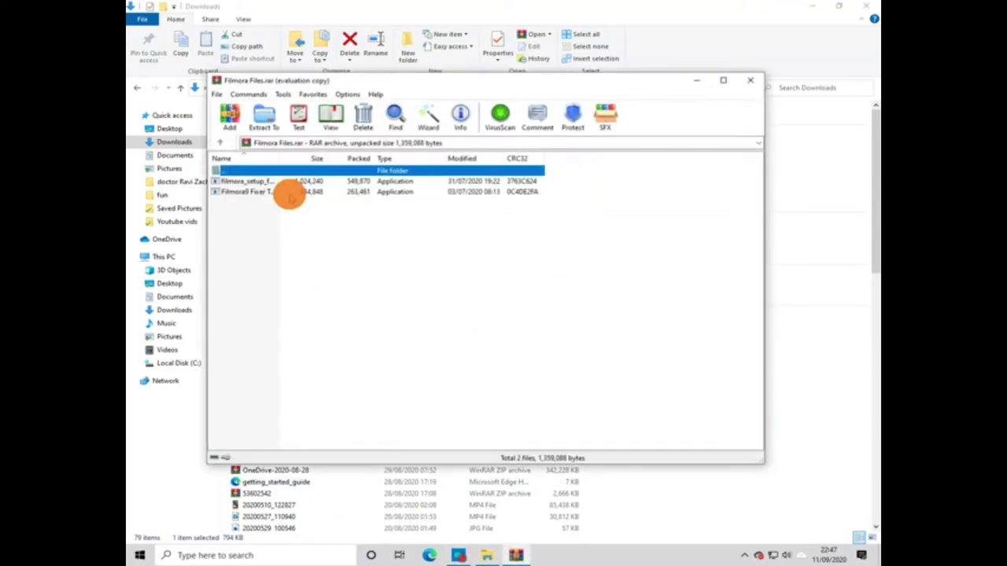
click(814, 7)
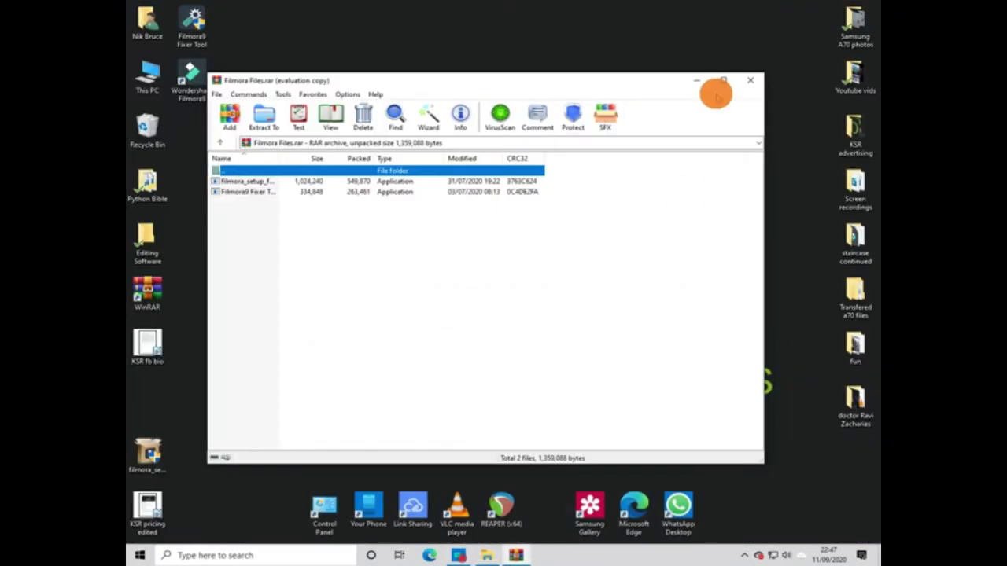
Minimize WinRAR to reveal Filmora's empty Untitled project and open its File menu
click(698, 78)
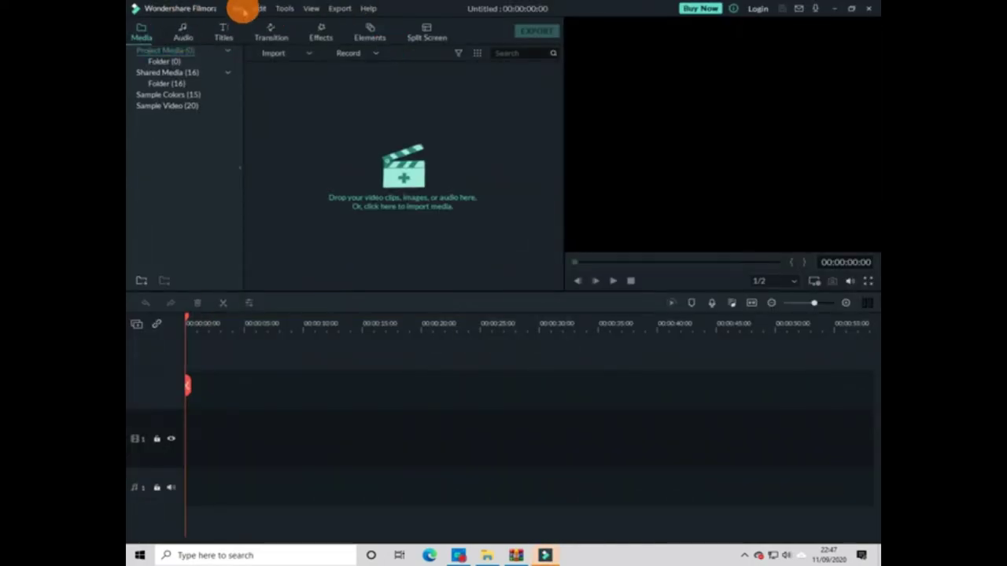
click(240, 9)
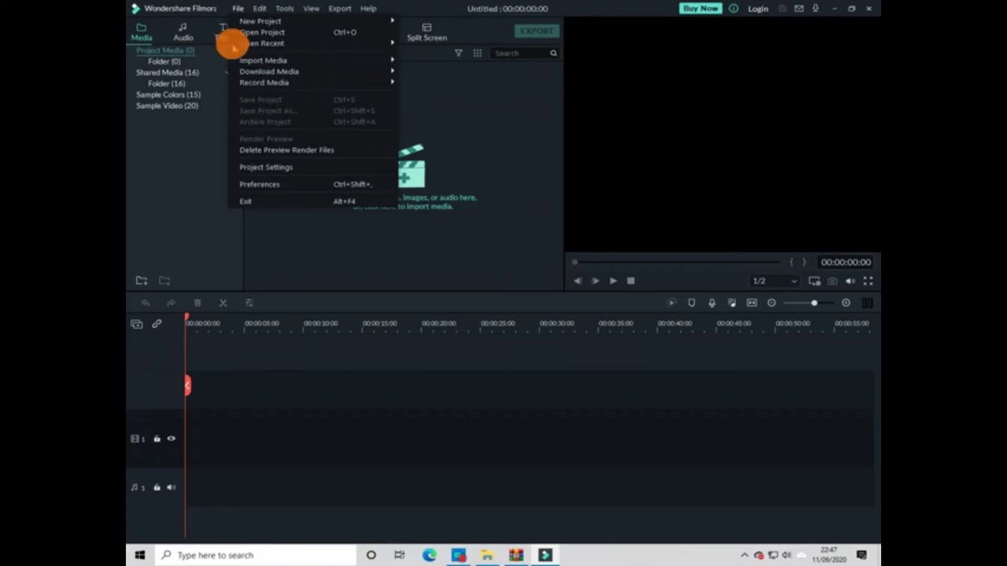
click(193, 10)
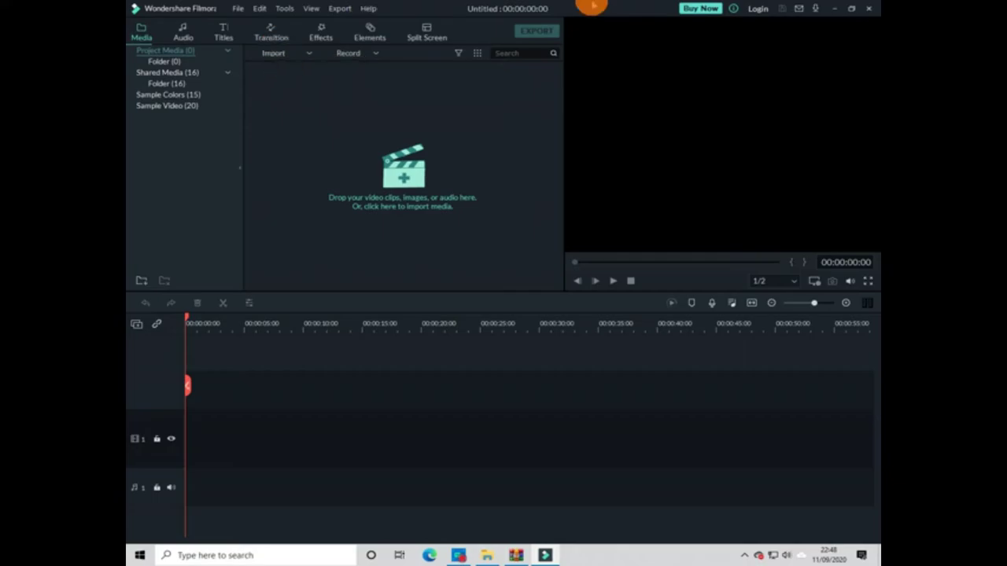
click(368, 9)
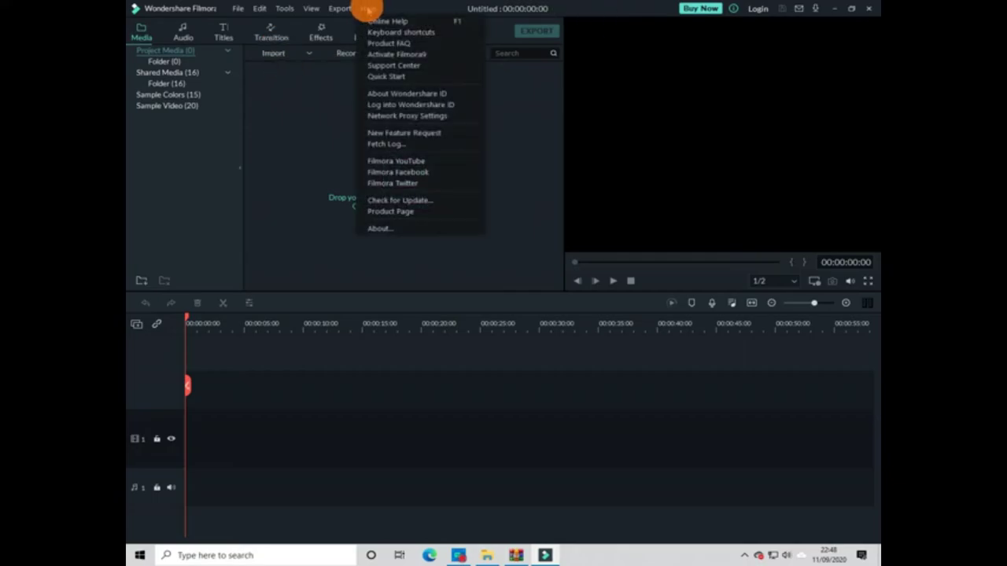
click(401, 55)
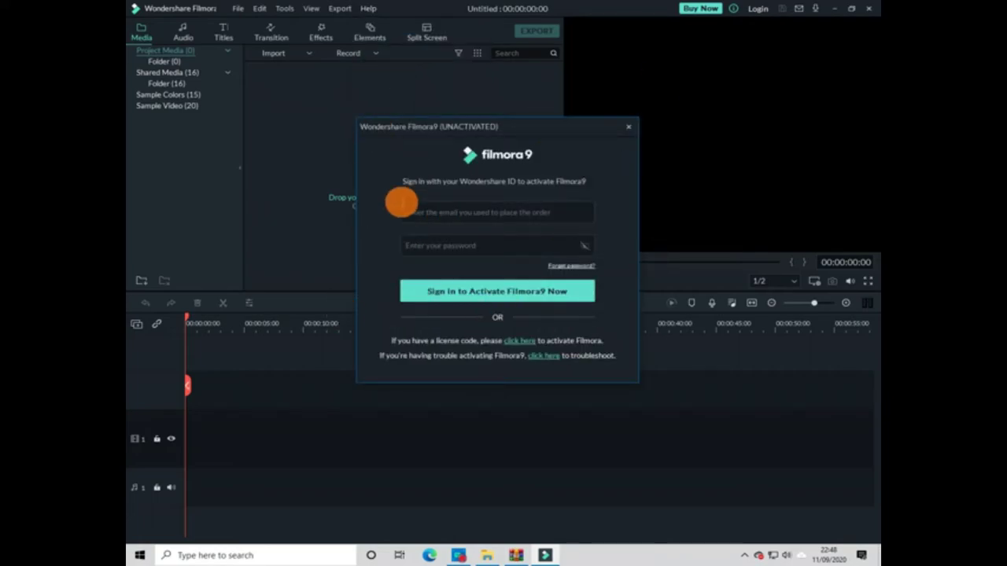
click(631, 126)
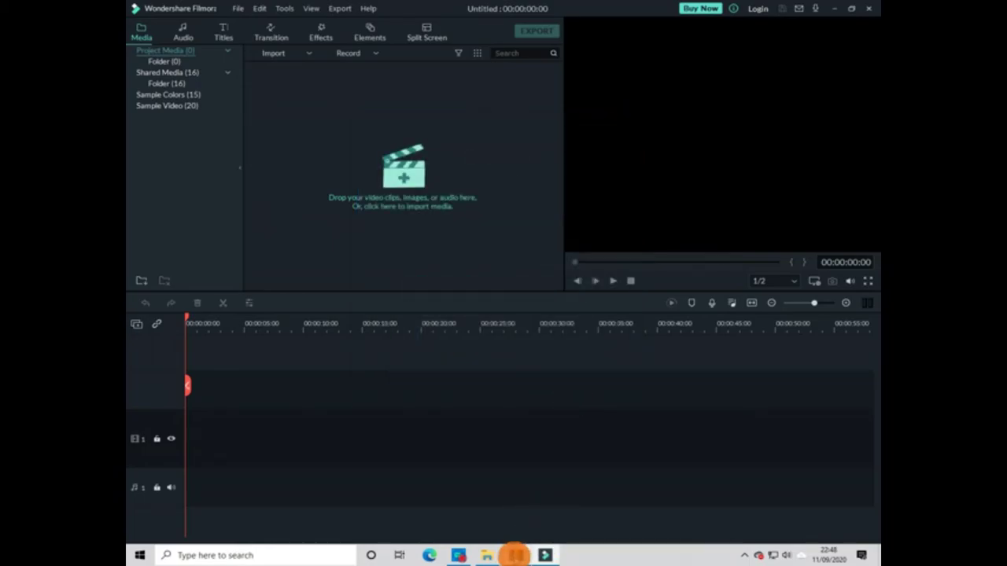
Run Filmora9 Fixer Tool from the archive with option 1, Activate / Re-Activate License
click(515, 555)
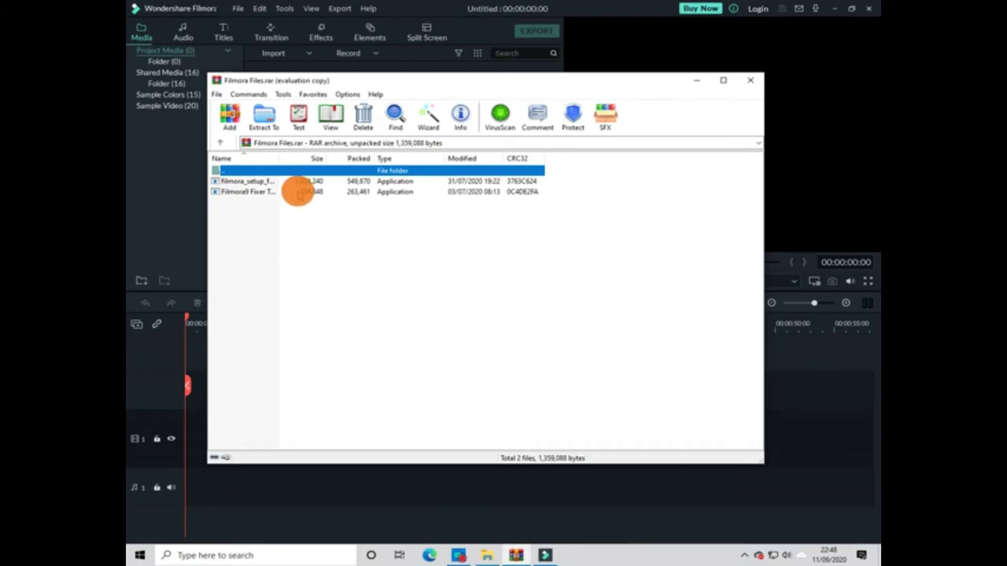
click(297, 191)
text(1)
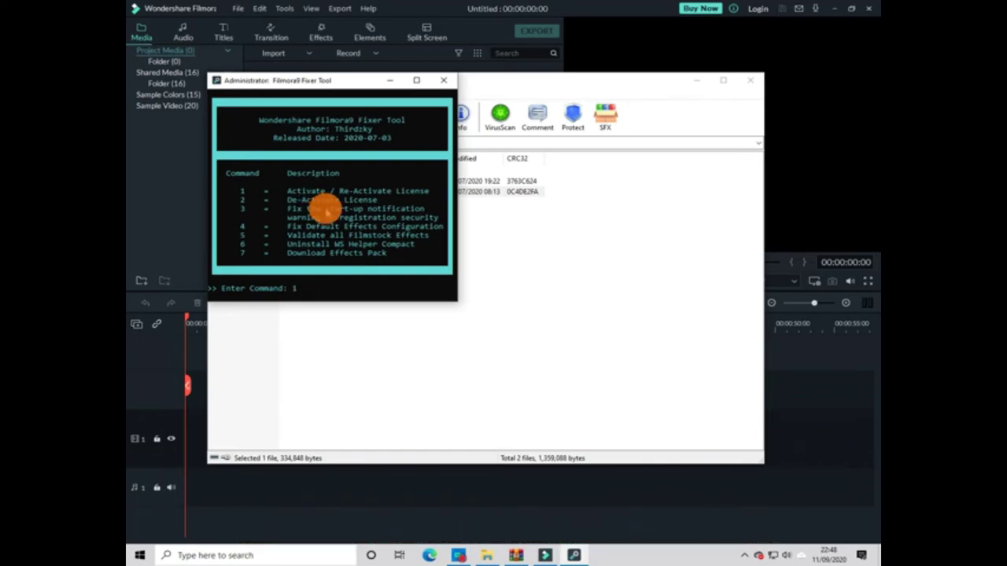
key(Return)
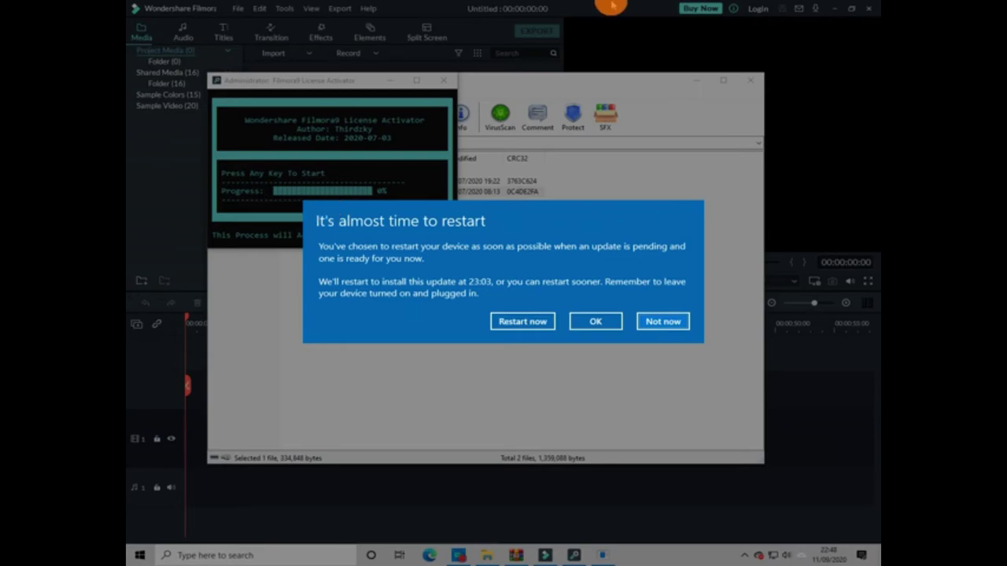
Postpone the Windows restart and run license activation to 100% twice, until Filmora9 reports already activated
click(663, 321)
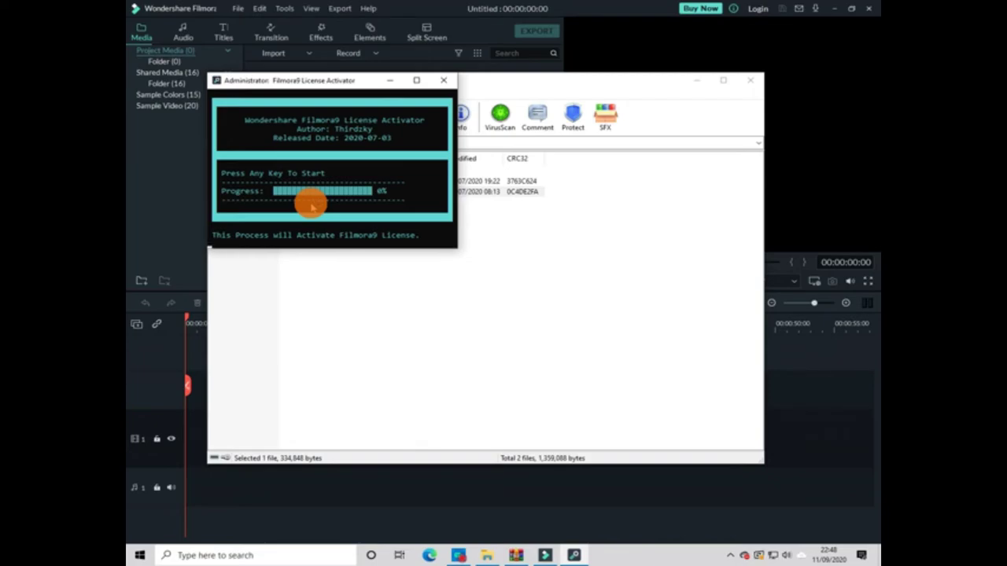
key(Return)
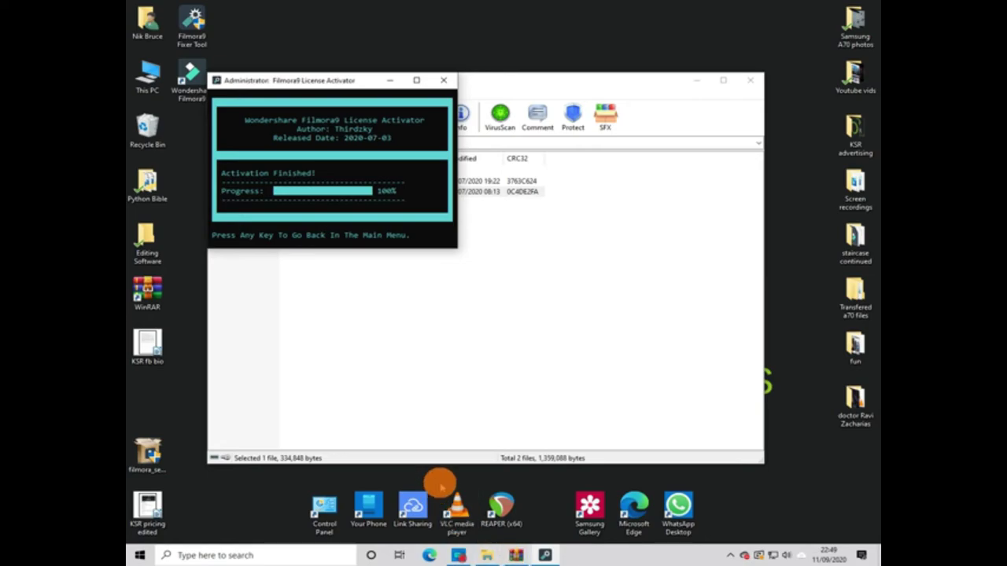
key(Return)
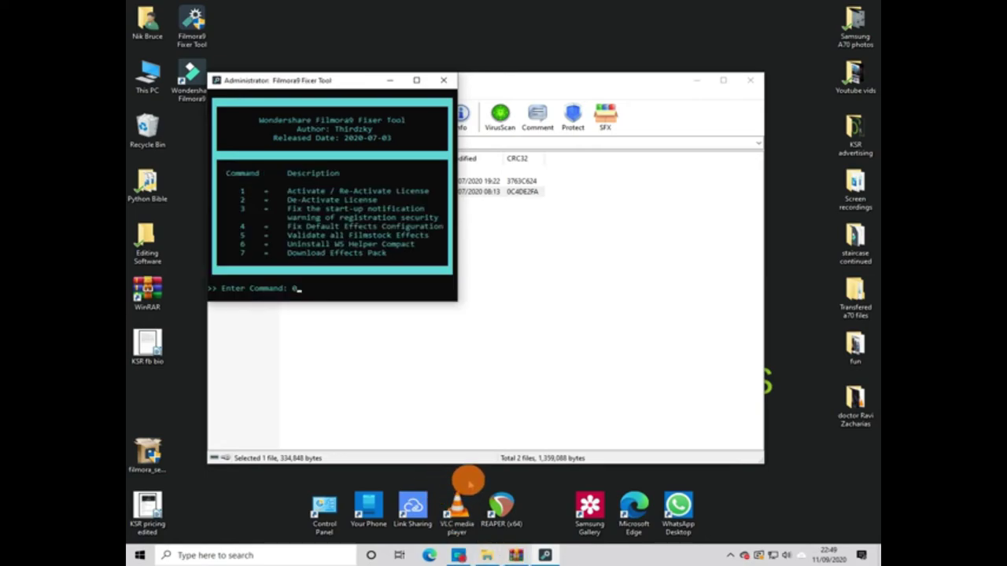
key(Return)
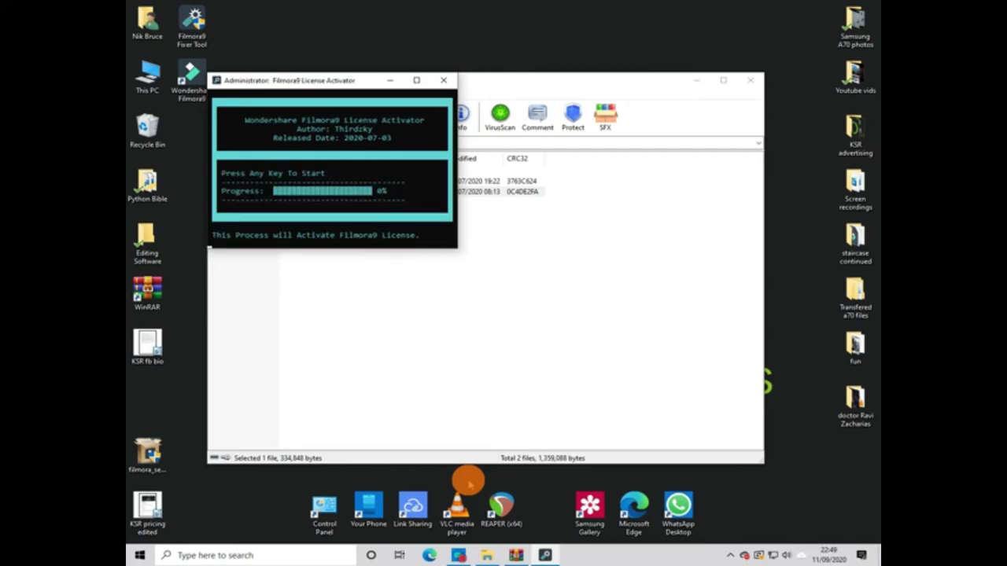
key(Return)
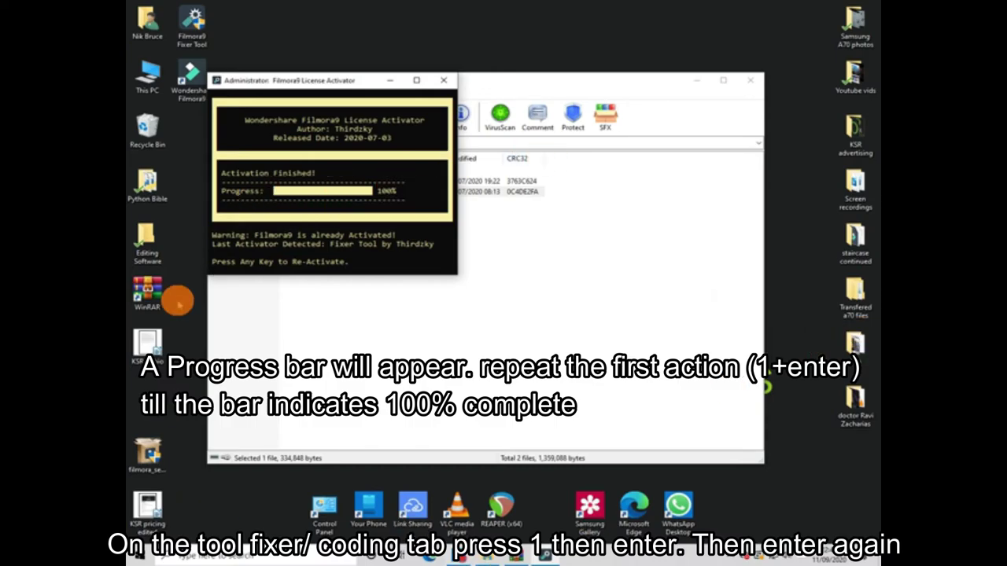
click(185, 73)
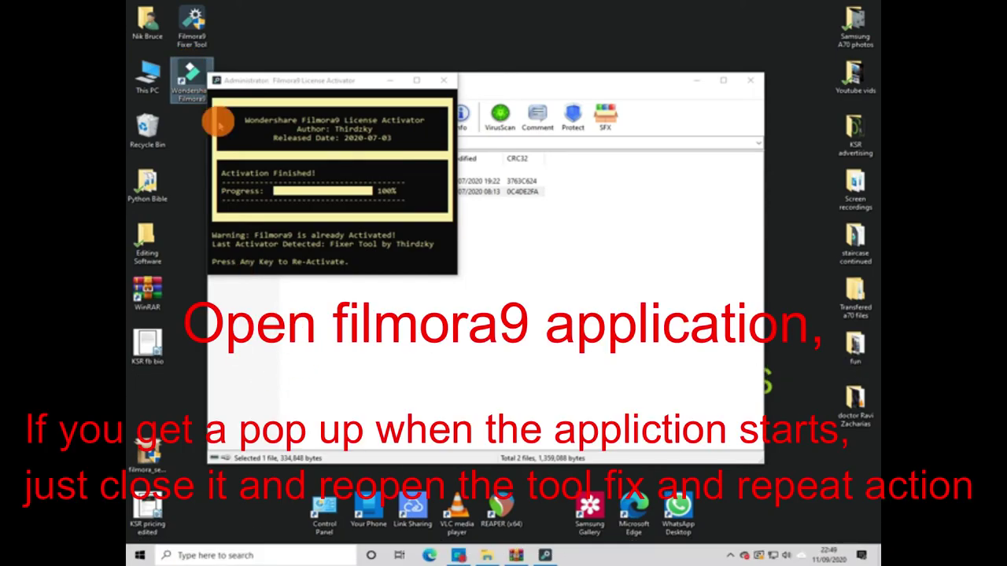
Launch Filmora9 from its desktop shortcut, close WinRAR and move the activator console aside
double_click(187, 70)
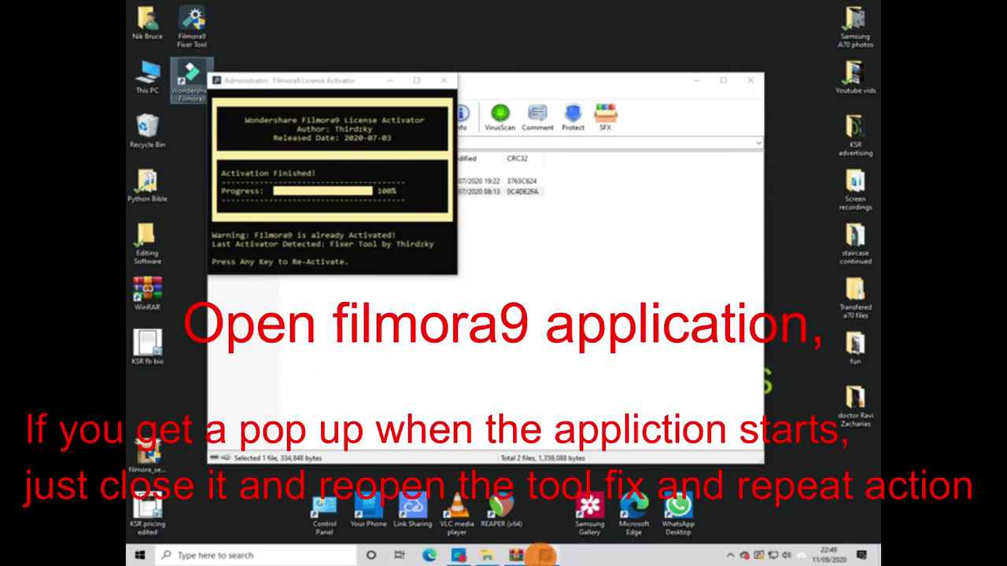
click(751, 80)
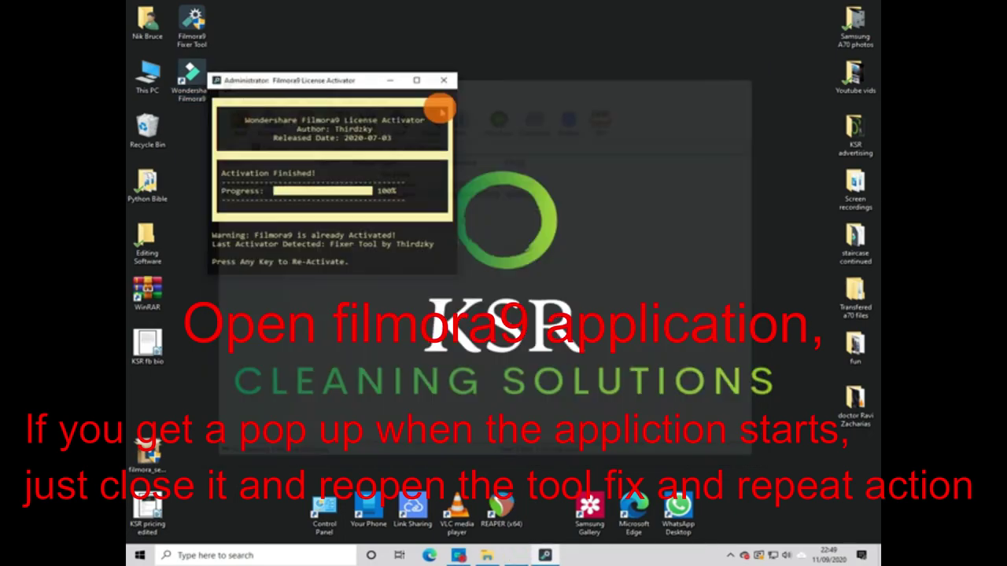
drag(303, 80, 222, 13)
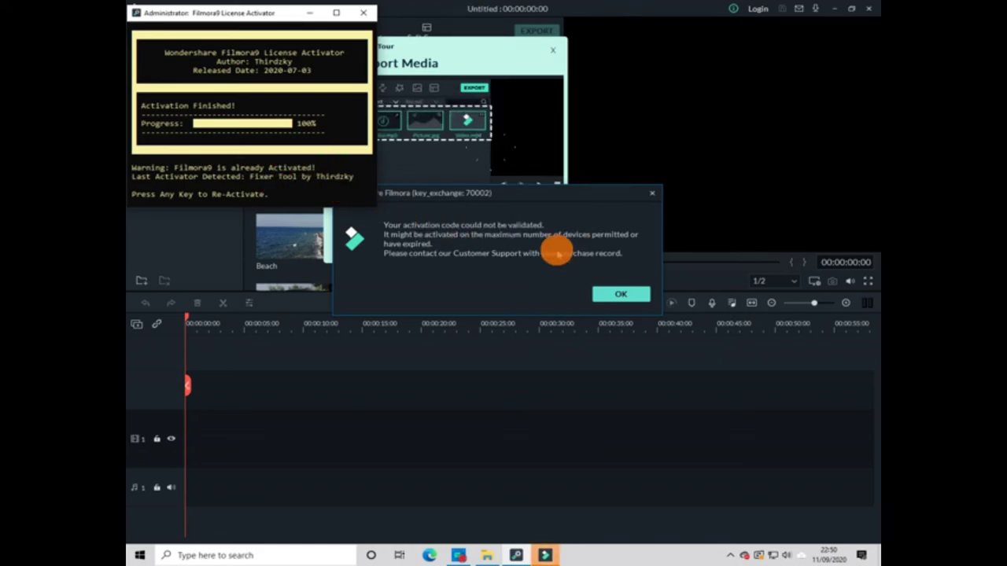
Dismiss the activation validation error, close Filmora and re-run the license activation
click(599, 293)
click(866, 9)
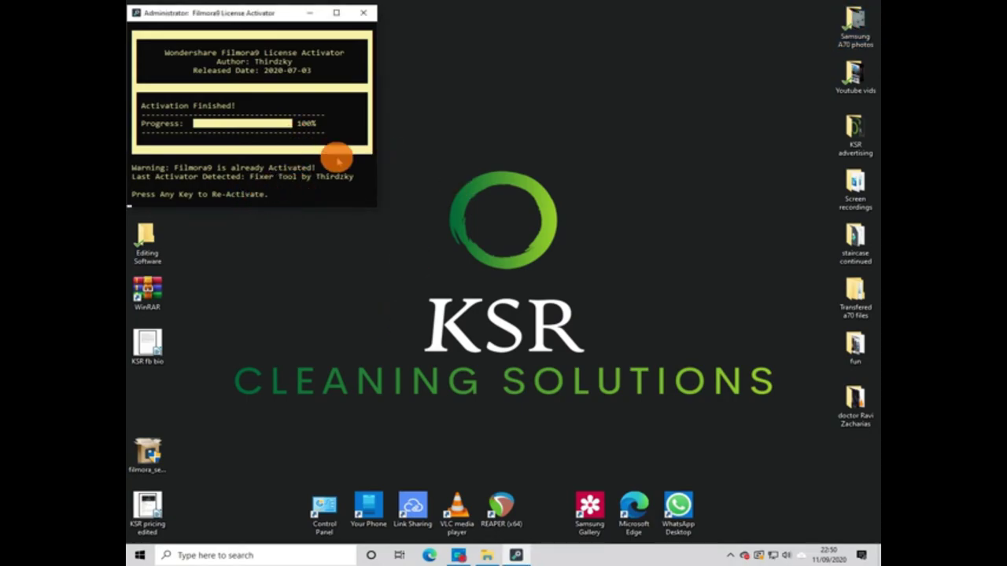
key(Return)
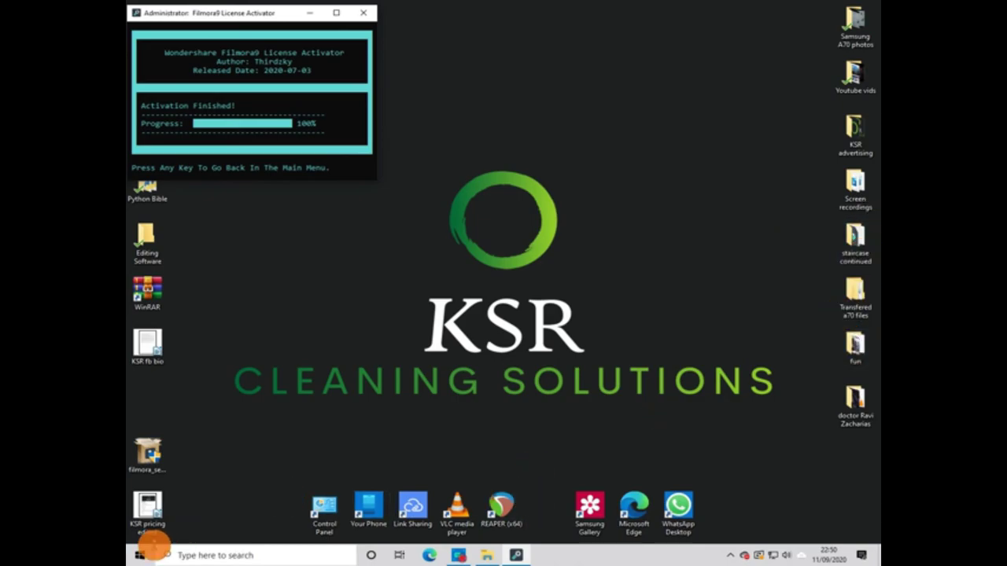
Move the activator console off the shortcuts and relaunch Filmora9 from the desktop
drag(207, 13, 396, 41)
click(193, 73)
double_click(193, 73)
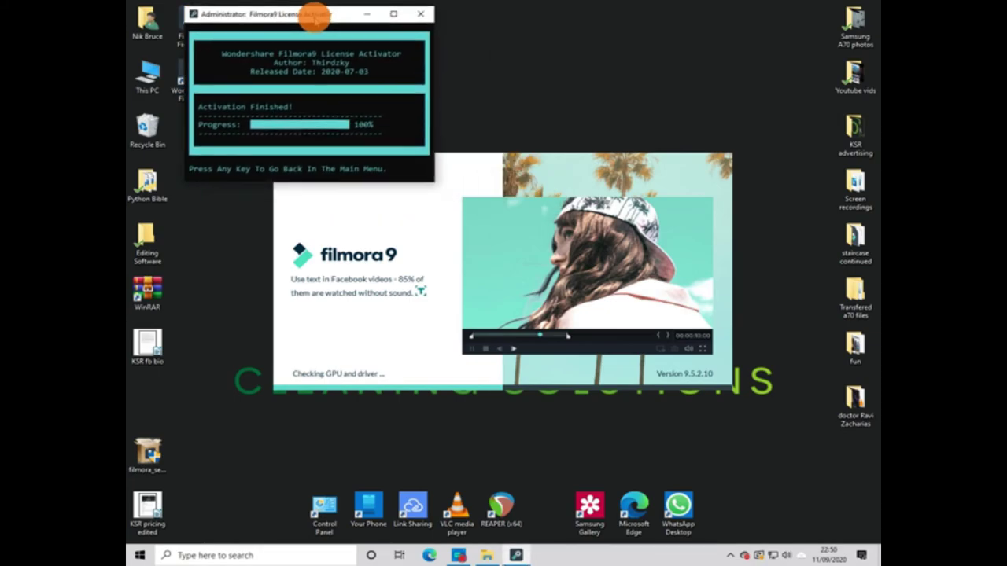
Move the activator console aside while Filmora9 loads to its Quick Start Tour
drag(449, 44, 259, 17)
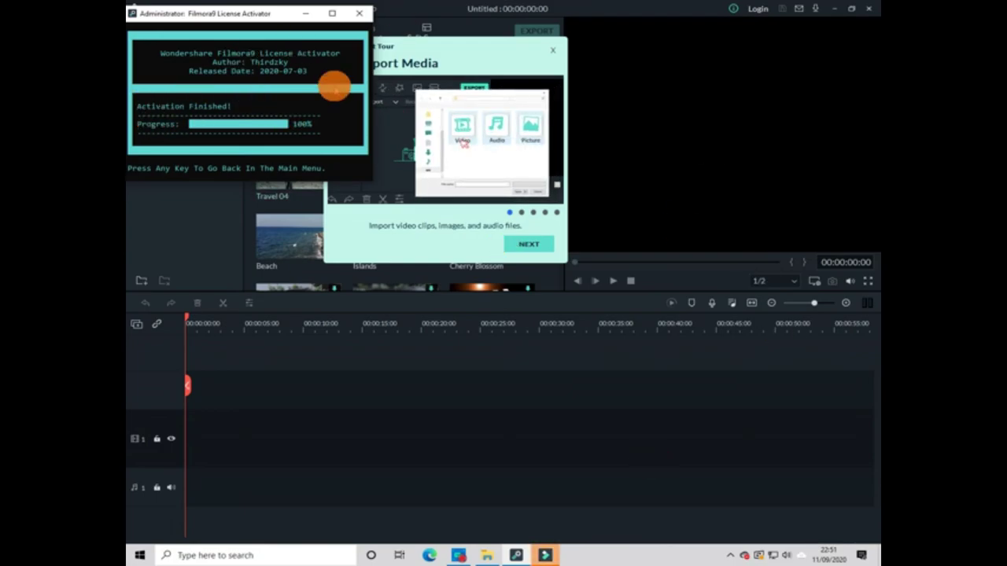
Close the License Activator console and quit Filmora's Quick Start Tour
click(358, 14)
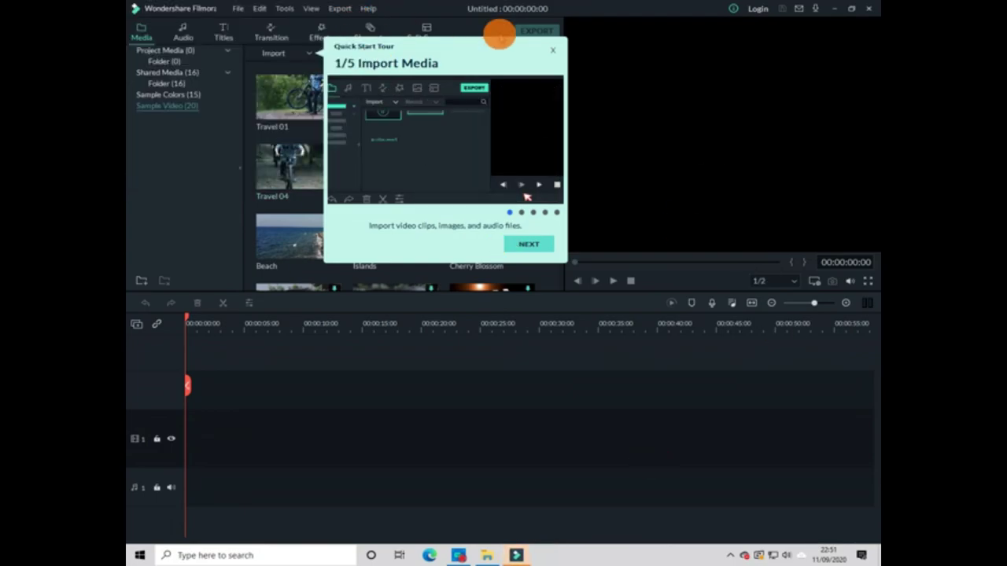
click(552, 49)
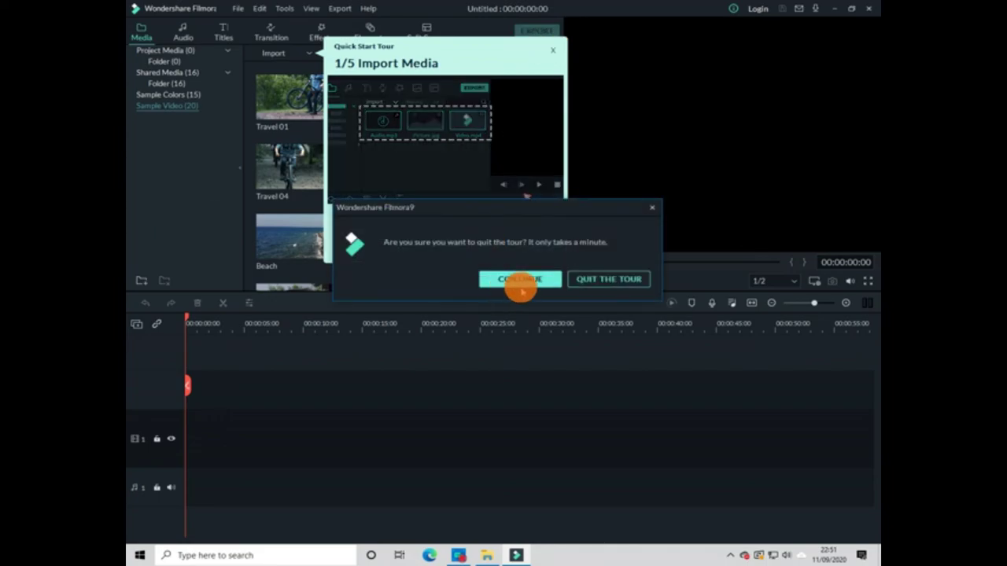
click(534, 277)
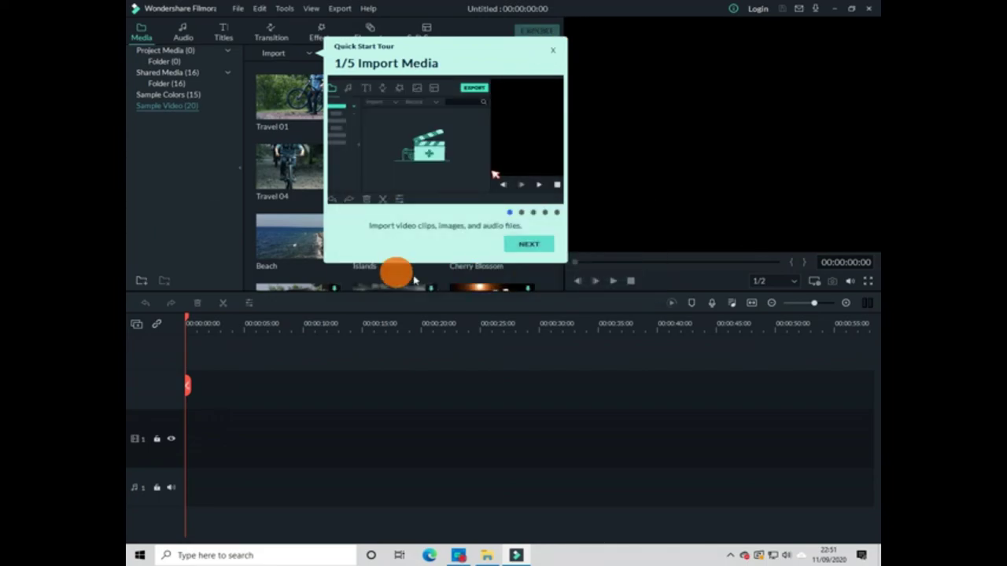
click(554, 50)
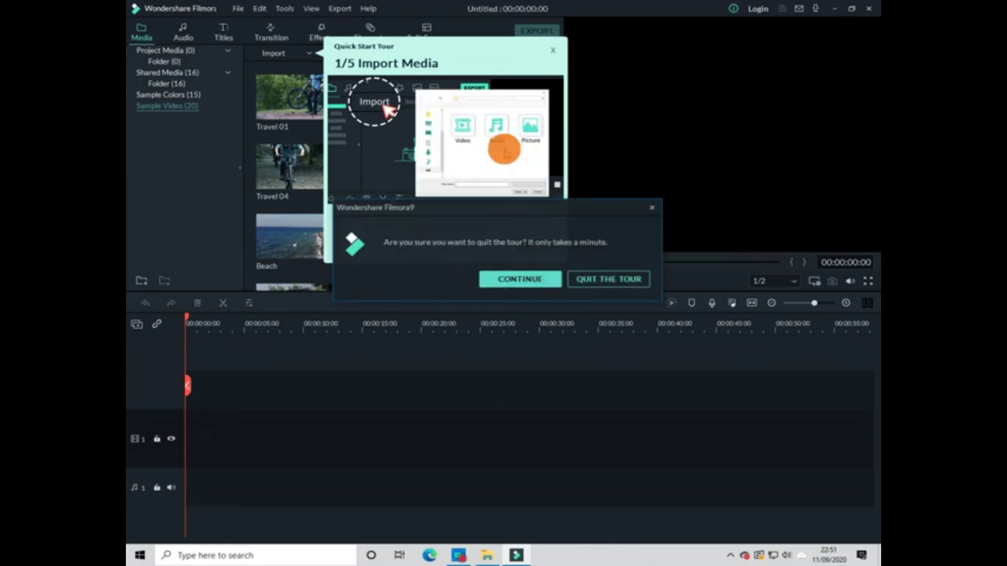
click(581, 279)
Browse Sample Colors and Project Media, ending on the 16 Shared Media clips
click(145, 37)
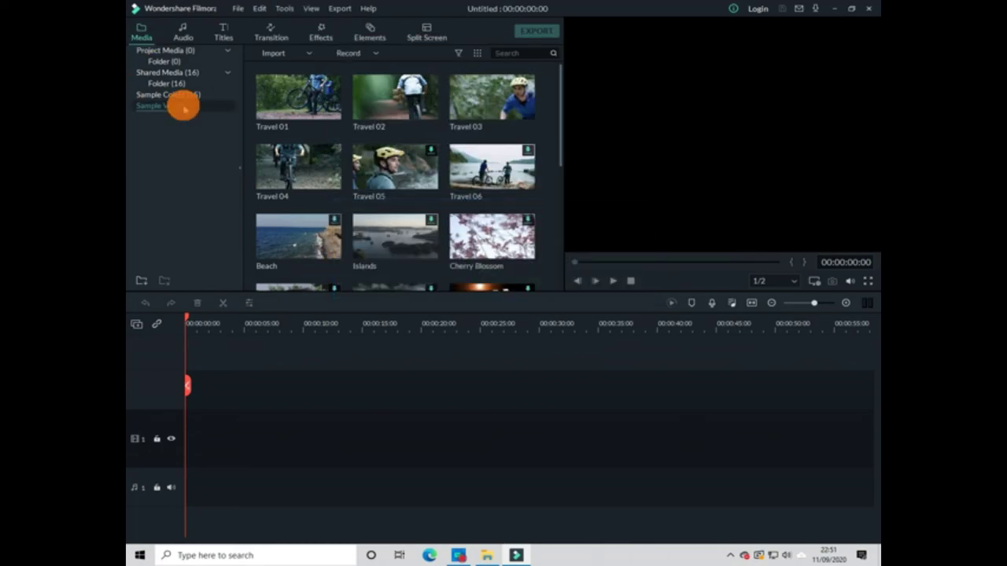
click(162, 48)
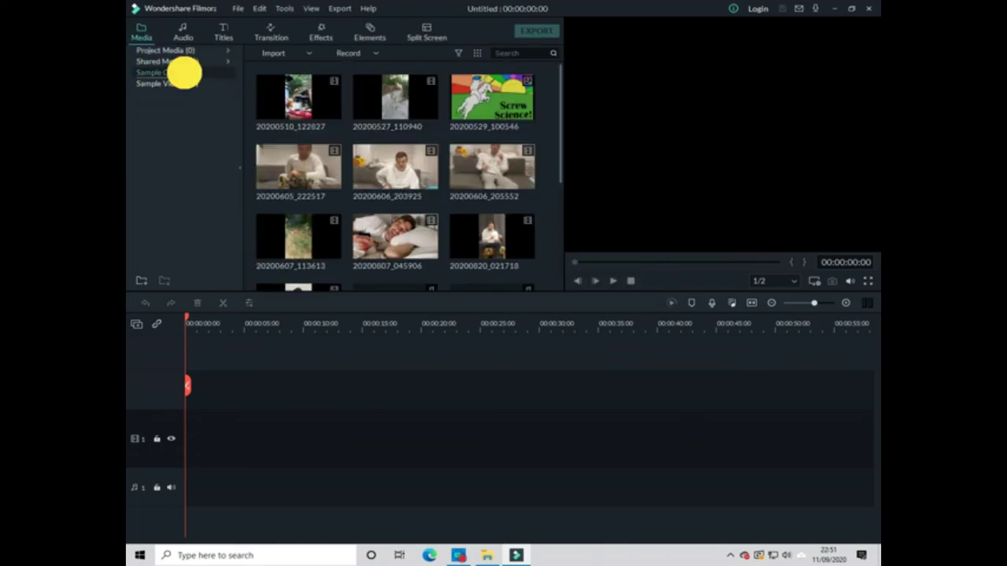
click(184, 73)
click(180, 49)
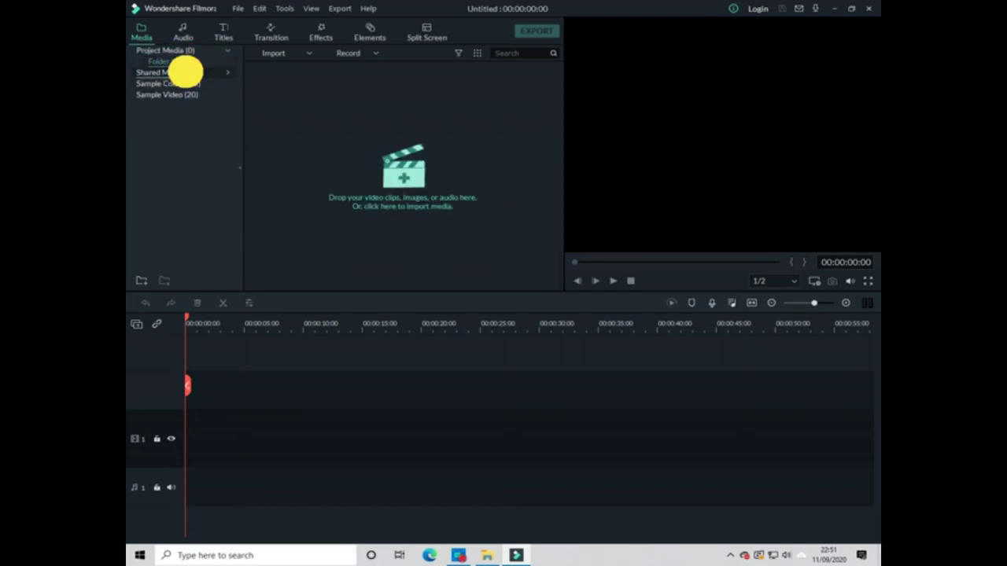
click(184, 72)
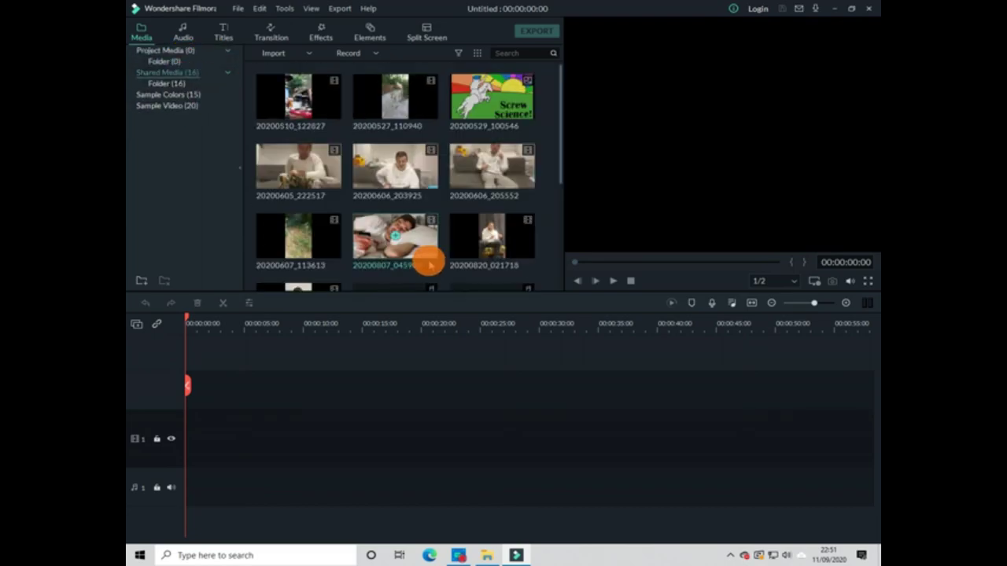